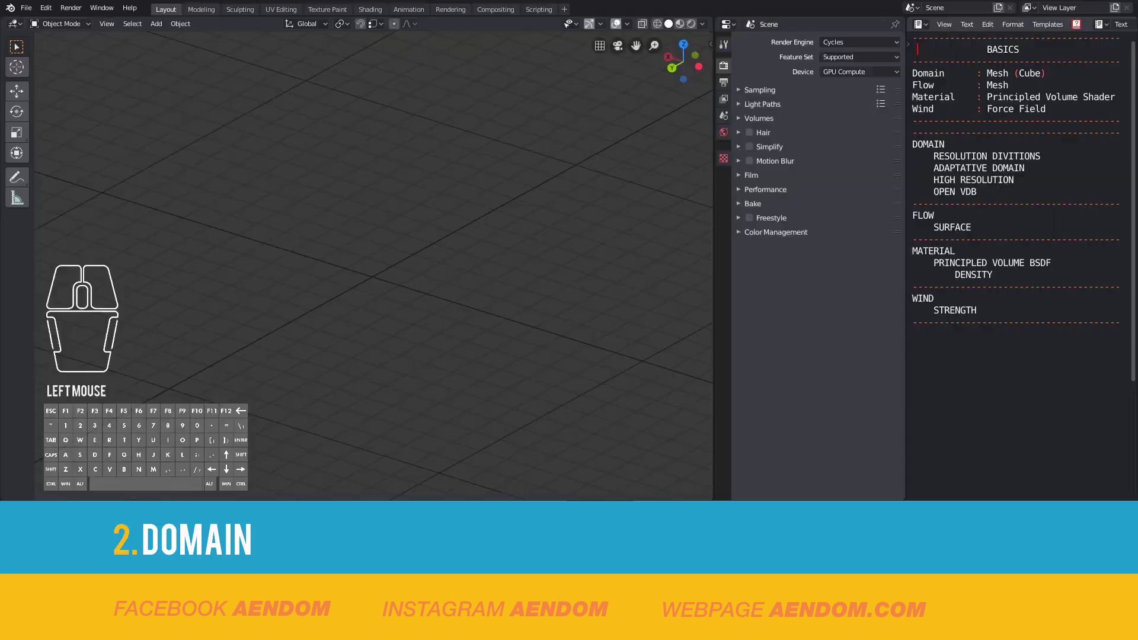
Add a cube mesh and scale it up to form a large box
{"action": "middle_click_drag", "start_coordinate": [350, 279], "coordinate": [389, 268]}
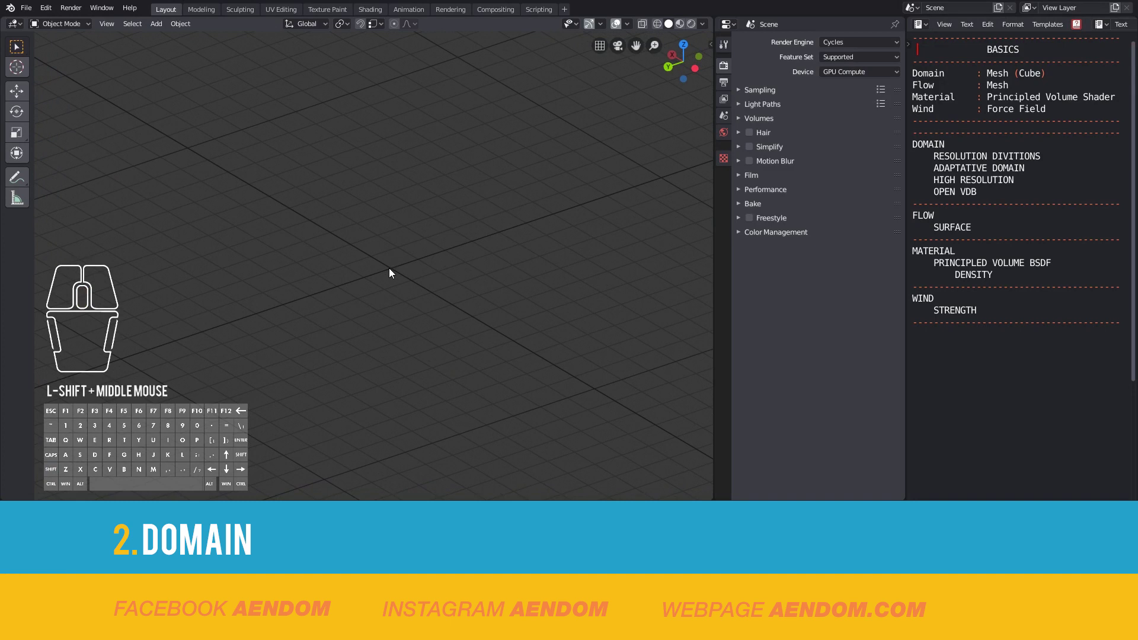
{"action": "key", "text": "shift+a"}
{"action": "mouse_move", "coordinate": [393, 263]}
{"action": "left_click", "coordinate": [429, 272]}
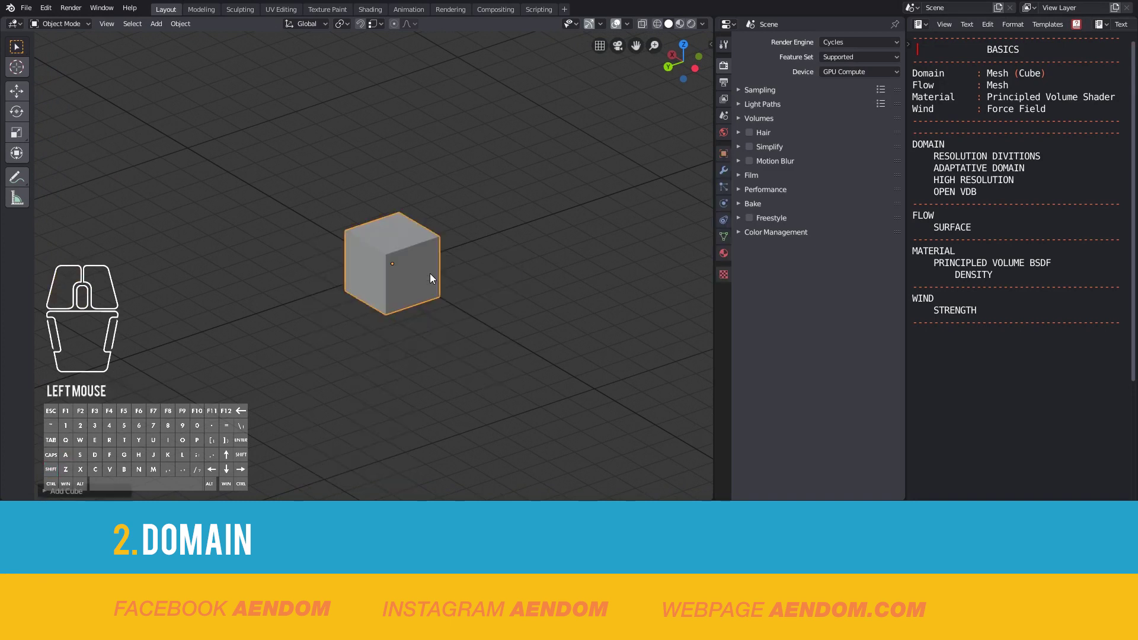
{"action": "key", "text": "s"}
{"action": "left_click", "coordinate": [552, 412]}
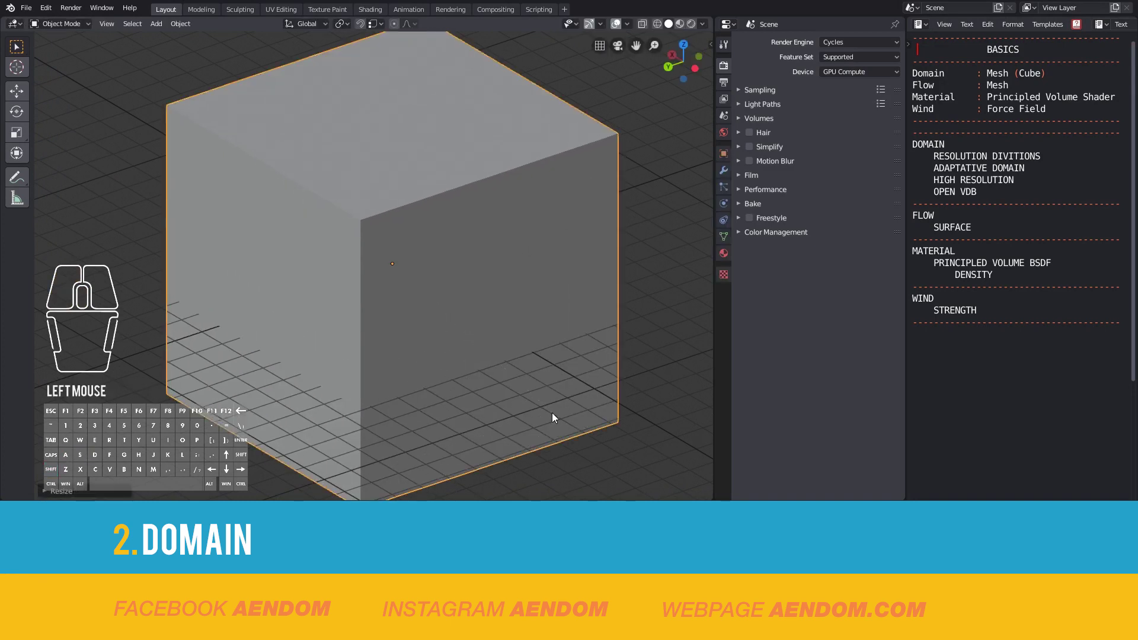
Enable Smoke physics on the cube and set its type to Domain
{"action": "left_click", "coordinate": [723, 203]}
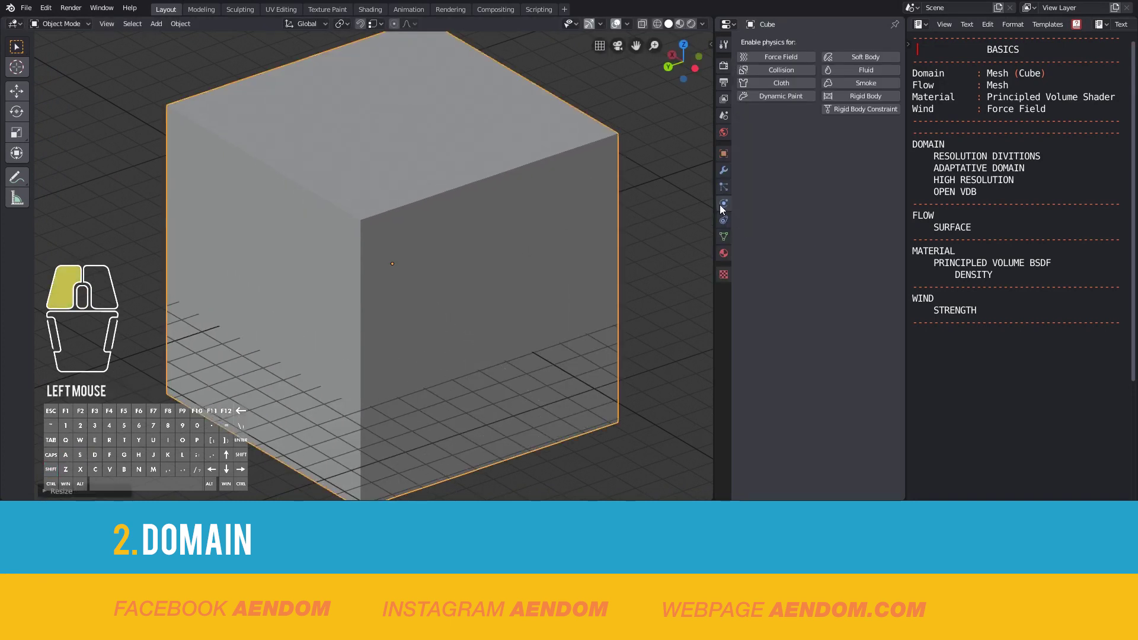
{"action": "left_click", "coordinate": [869, 85]}
{"action": "left_click", "coordinate": [853, 144]}
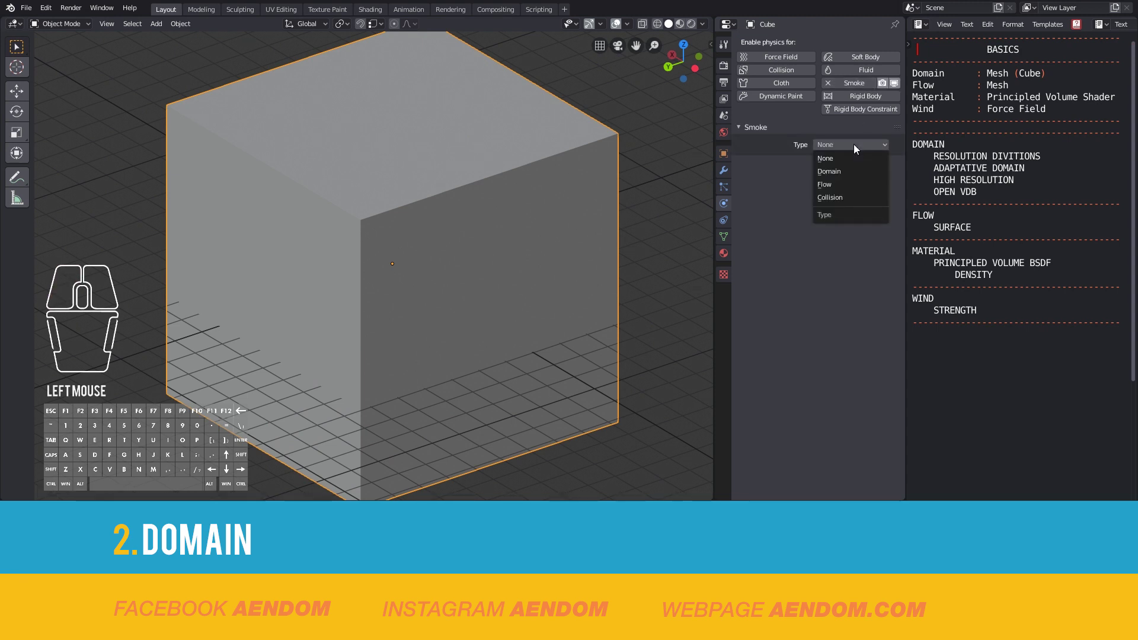
{"action": "left_click", "coordinate": [835, 173]}
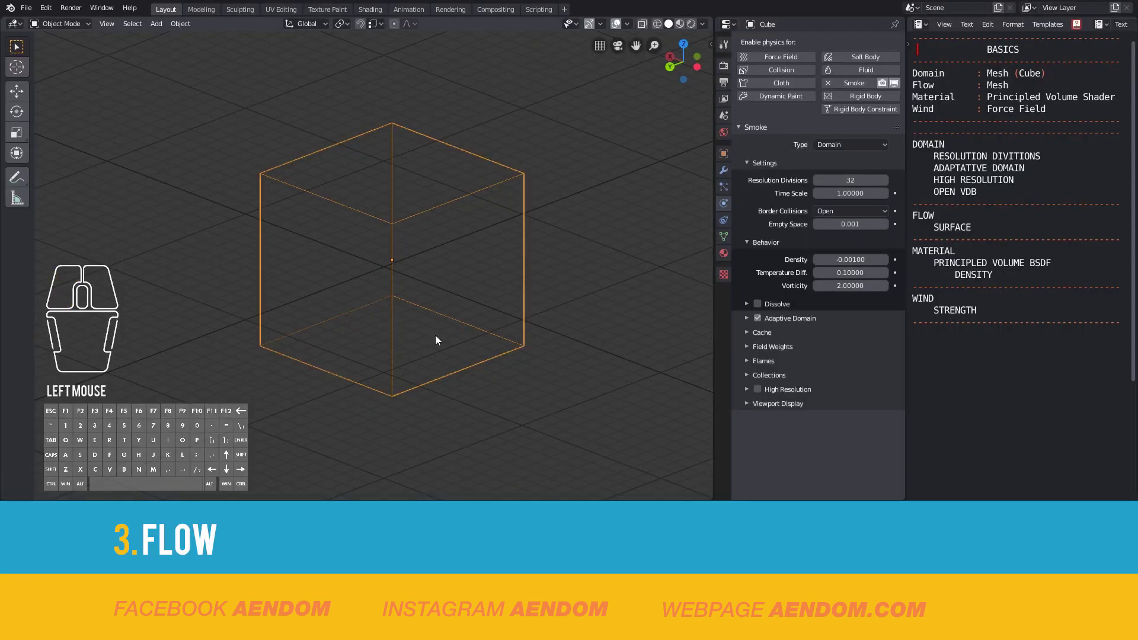
Add a small cube mesh inside the domain
{"action": "mouse_move", "coordinate": [435, 336]}
{"action": "middle_mouse_down"}
{"action": "mouse_move", "coordinate": [441, 399]}
{"action": "mouse_move", "coordinate": [422, 335]}
{"action": "middle_mouse_up"}
{"action": "middle_click_drag", "start_coordinate": [480, 386], "coordinate": [467, 356]}
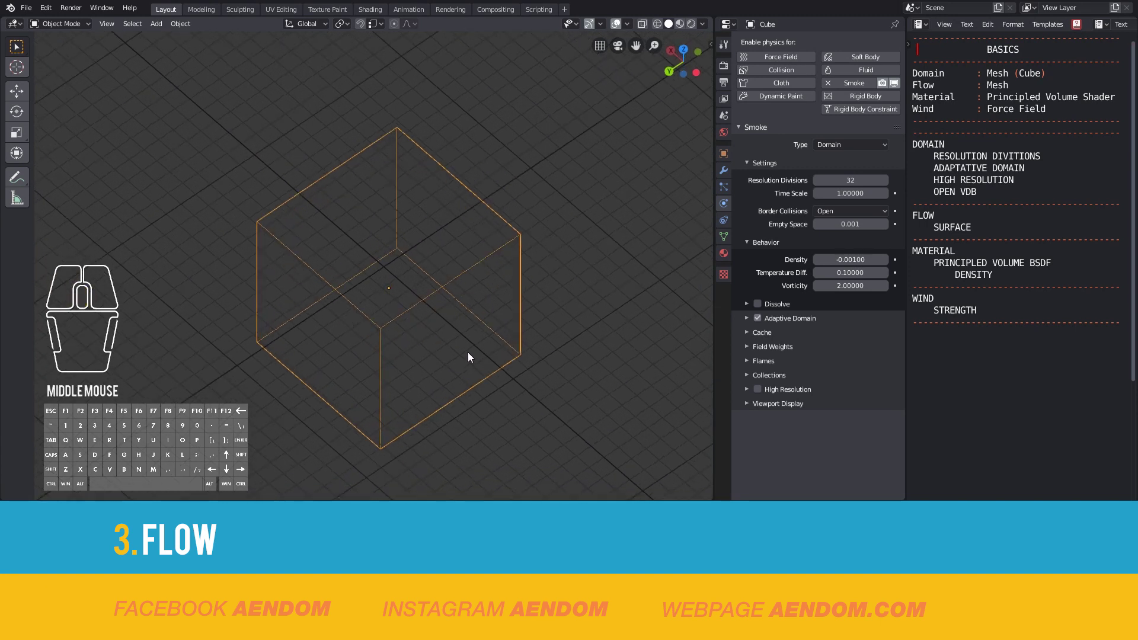
{"action": "key", "text": "shift+a"}
{"action": "mouse_move", "coordinate": [446, 354]}
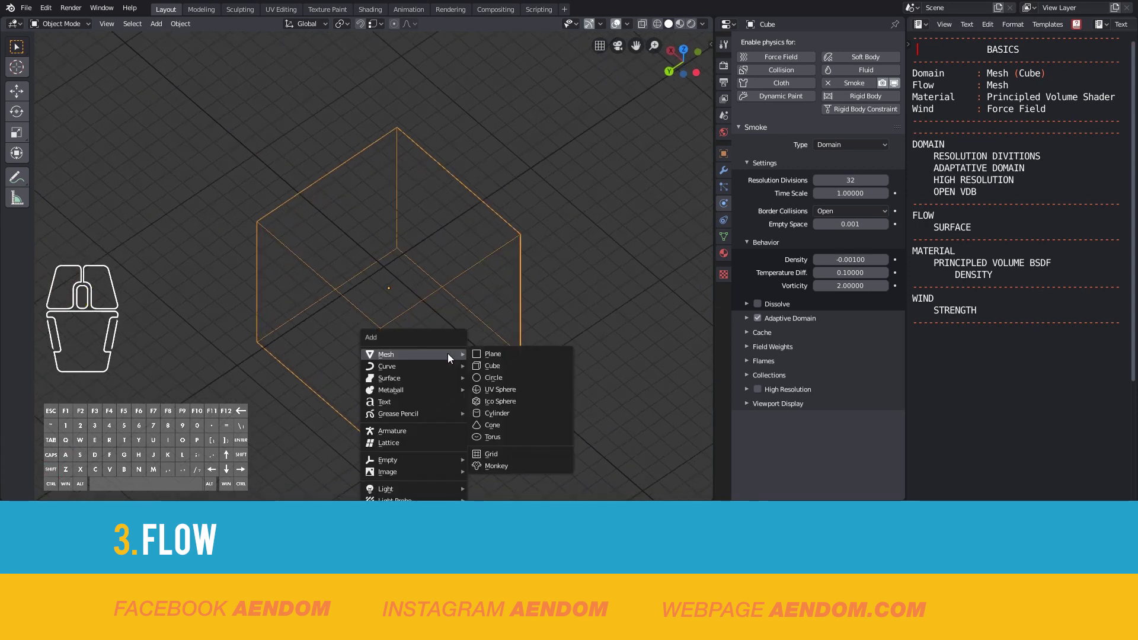
{"action": "left_click", "coordinate": [485, 364]}
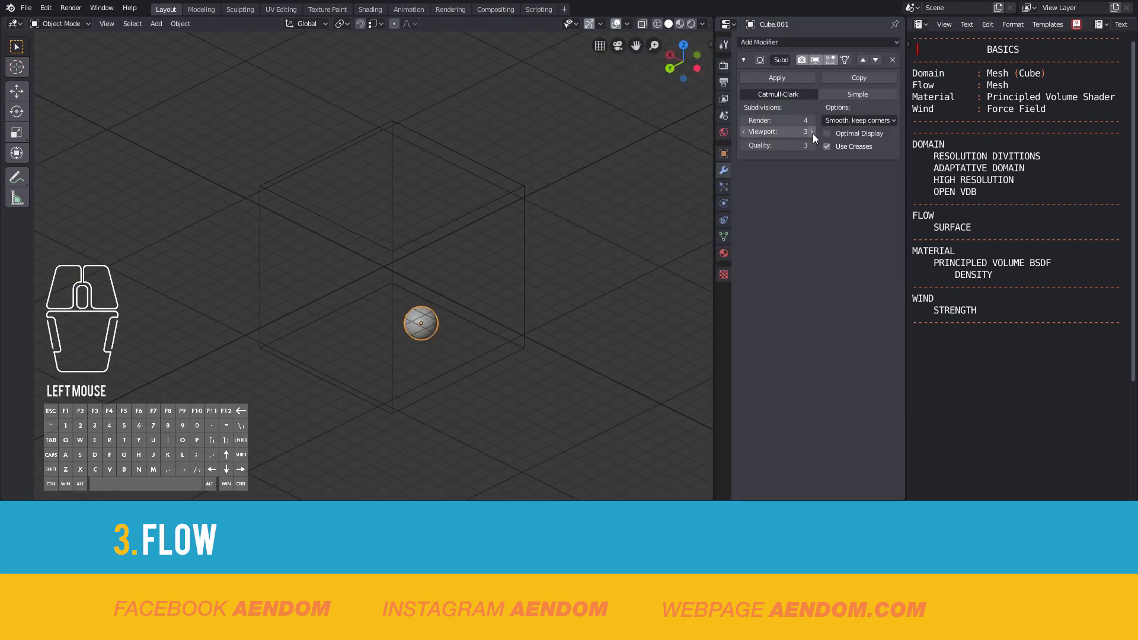
Enable Smoke physics on the small object and set its type to Flow
{"action": "middle_click_drag", "start_coordinate": [438, 315], "coordinate": [676, 205]}
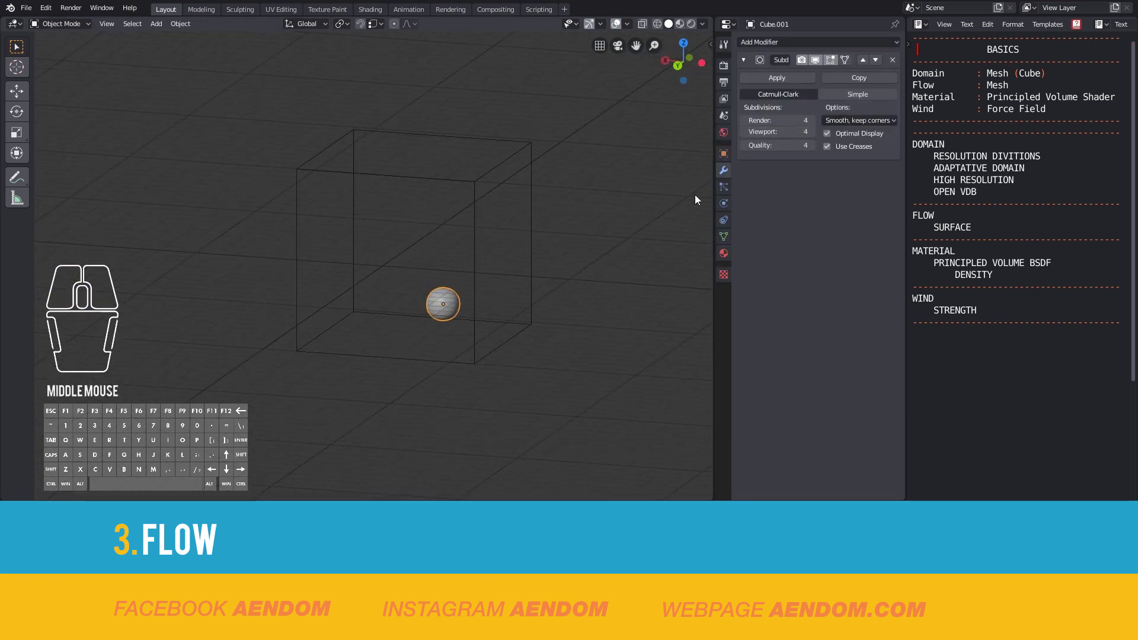
{"action": "left_click", "coordinate": [723, 203]}
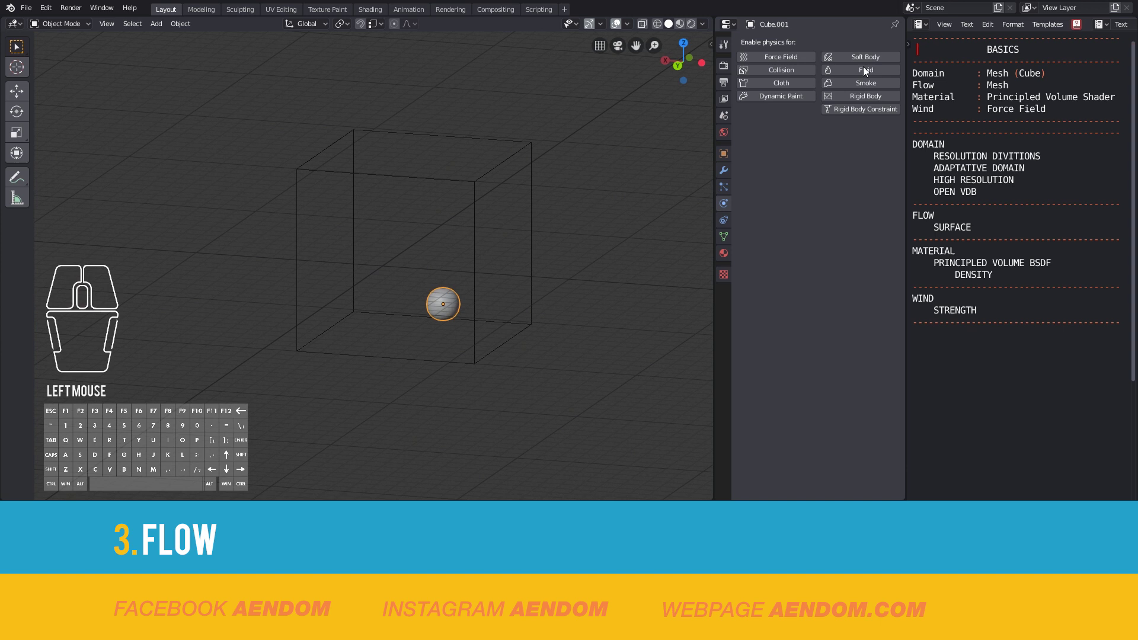
{"action": "left_click", "coordinate": [862, 83]}
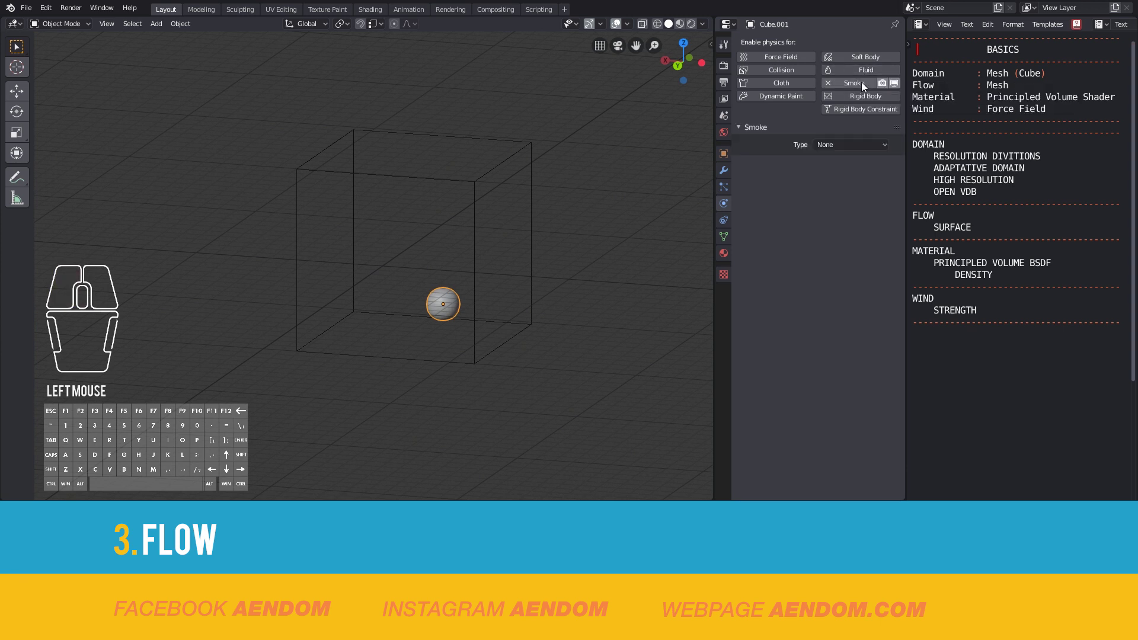
{"action": "left_click", "coordinate": [850, 144]}
{"action": "left_click", "coordinate": [833, 184]}
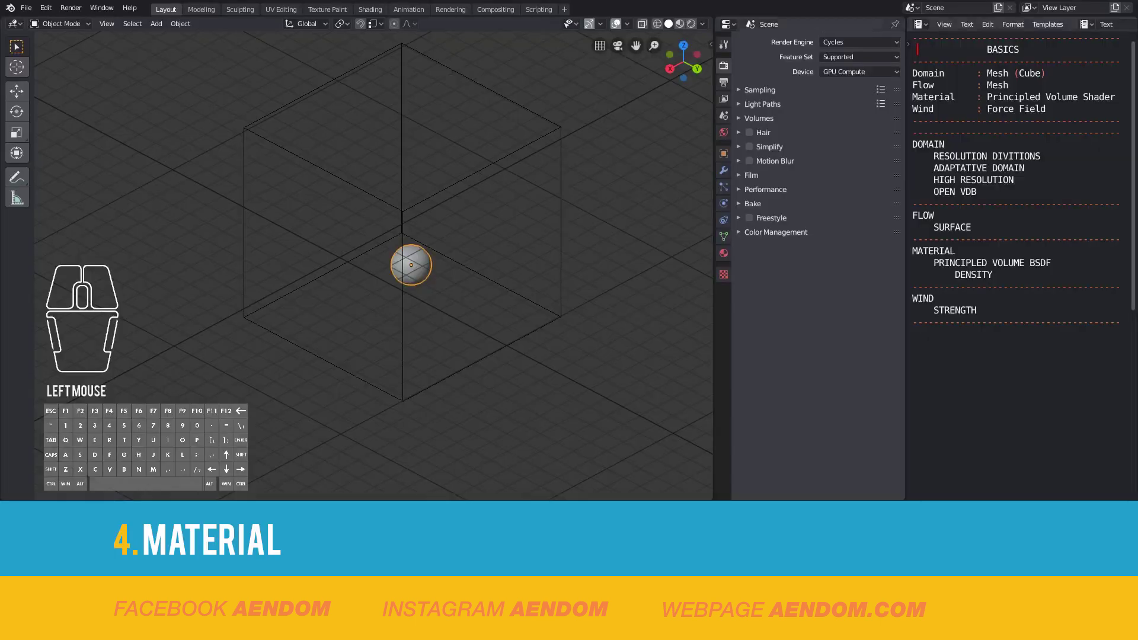
Create a new domain material with no surface shader and a Principled Volume volume shader
{"action": "left_click", "coordinate": [512, 149]}
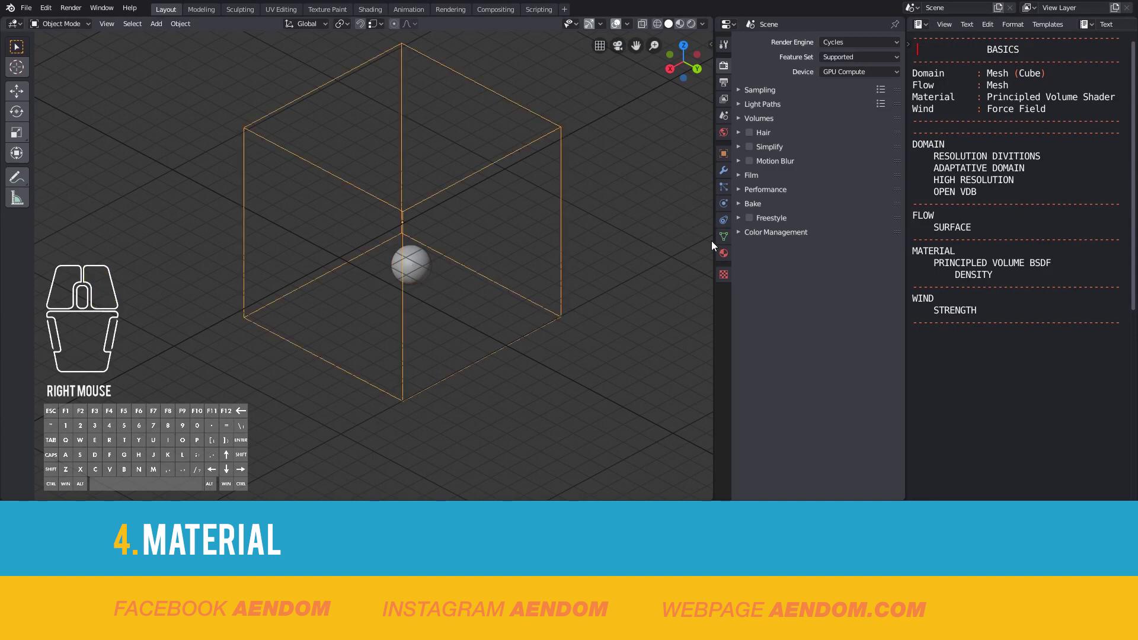
{"action": "left_click", "coordinate": [723, 253]}
{"action": "left_click", "coordinate": [820, 78]}
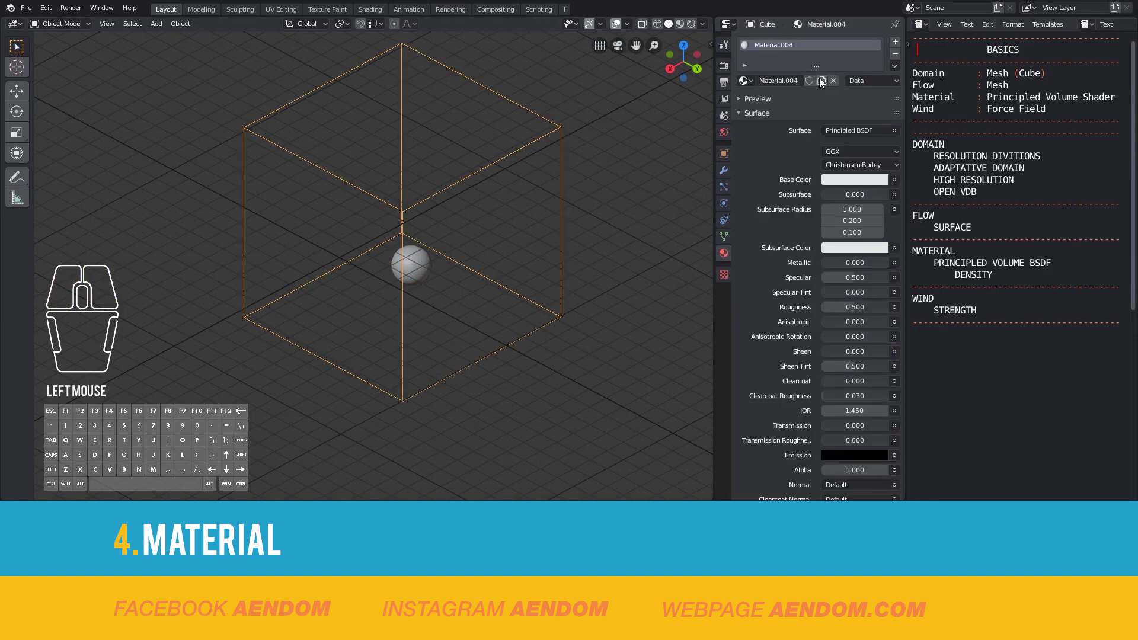
{"action": "left_click", "coordinate": [869, 131]}
{"action": "left_click", "coordinate": [934, 155]}
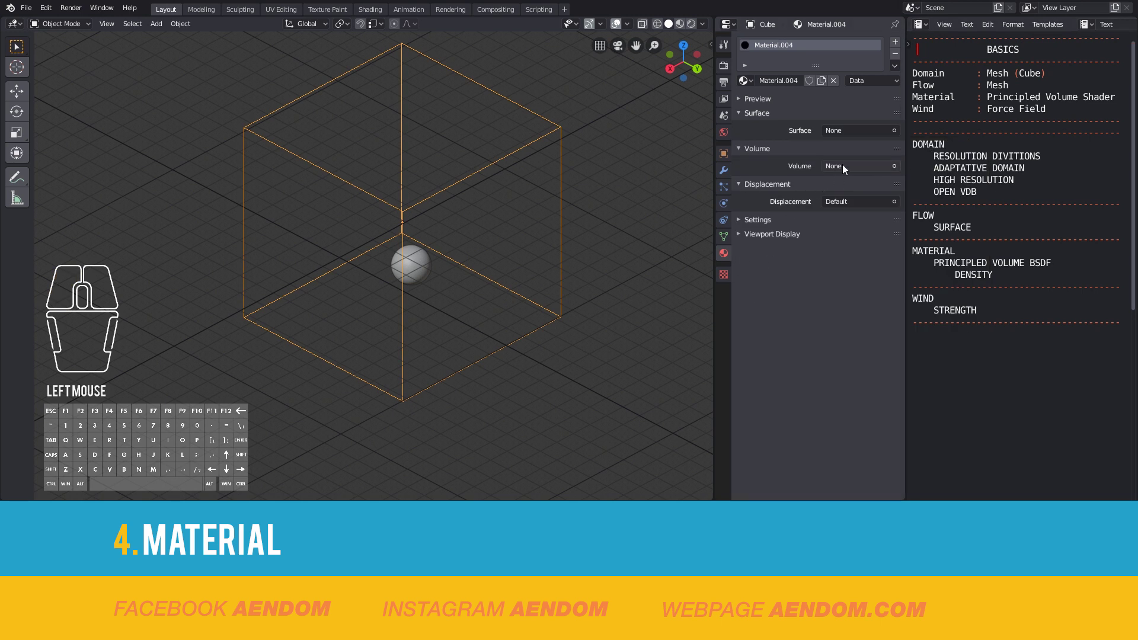
{"action": "left_click", "coordinate": [841, 165]}
{"action": "left_click", "coordinate": [863, 349]}
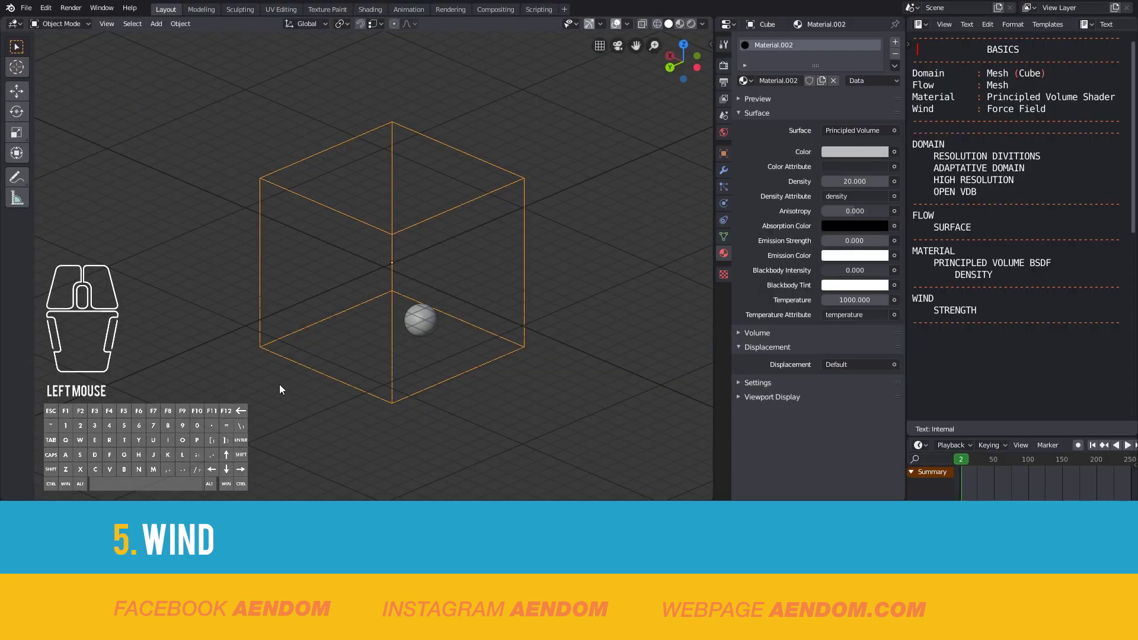
Add a Wind force field to the scene
{"action": "key", "text": "shift+a"}
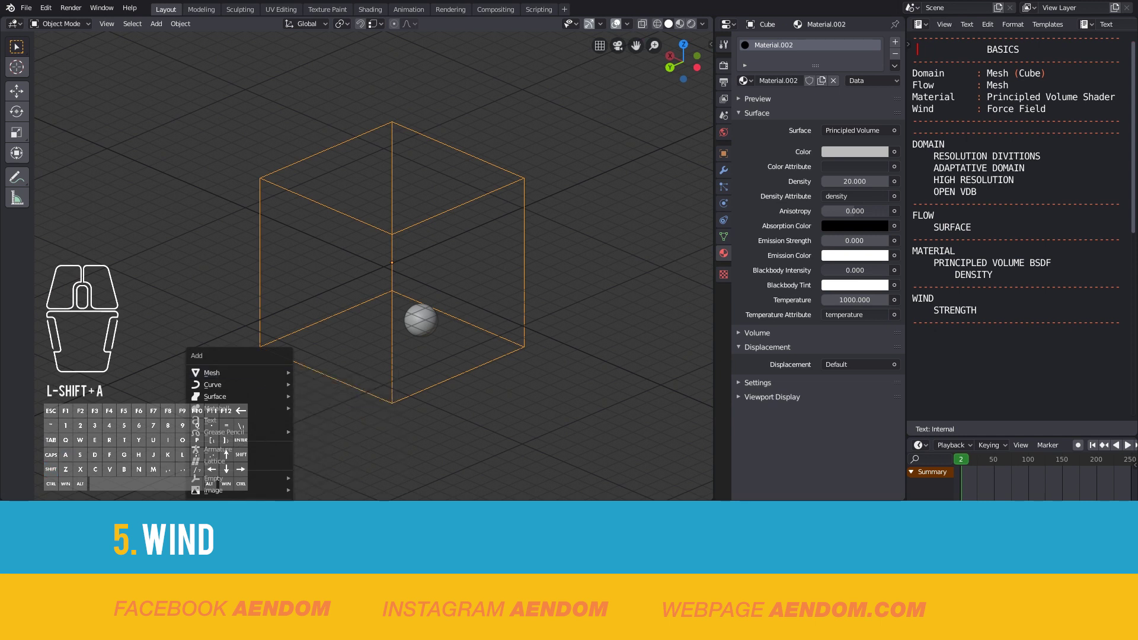
{"action": "mouse_move", "coordinate": [214, 563]}
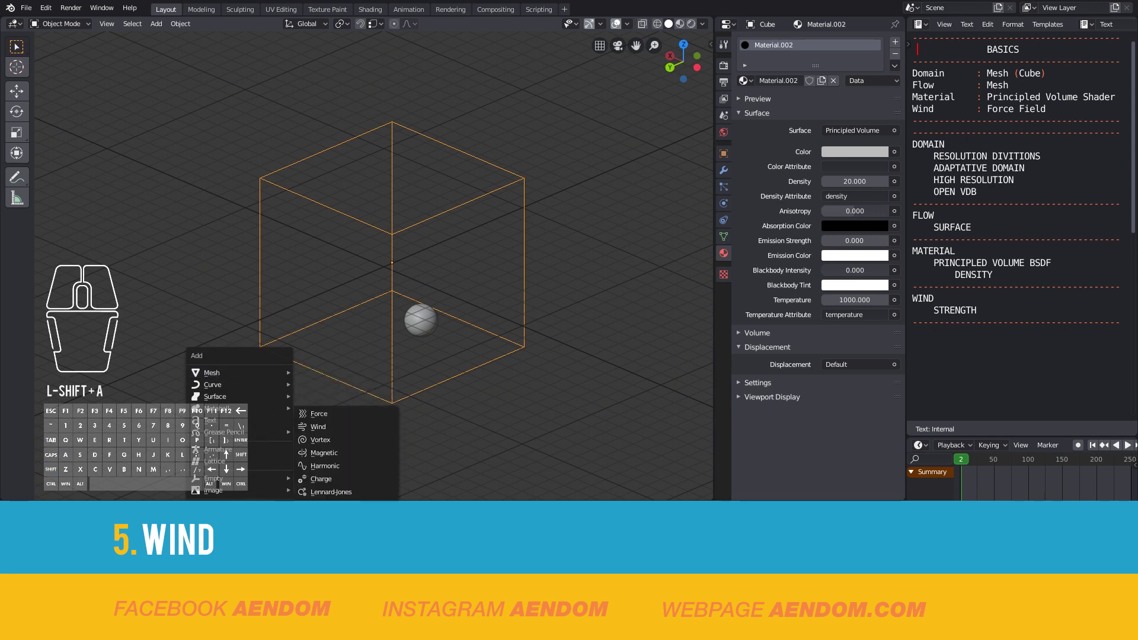
{"action": "left_click", "coordinate": [312, 426]}
In front view, rotate the wind field upright and place it beside the domain
{"action": "key", "text": "KP_1"}
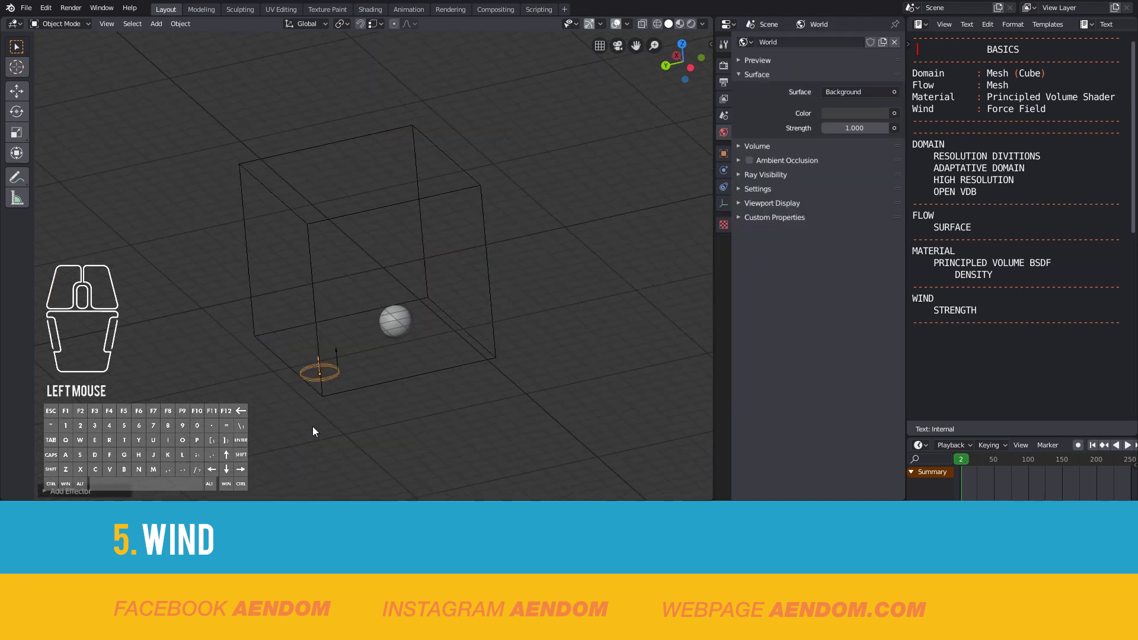
{"action": "key", "text": "r"}
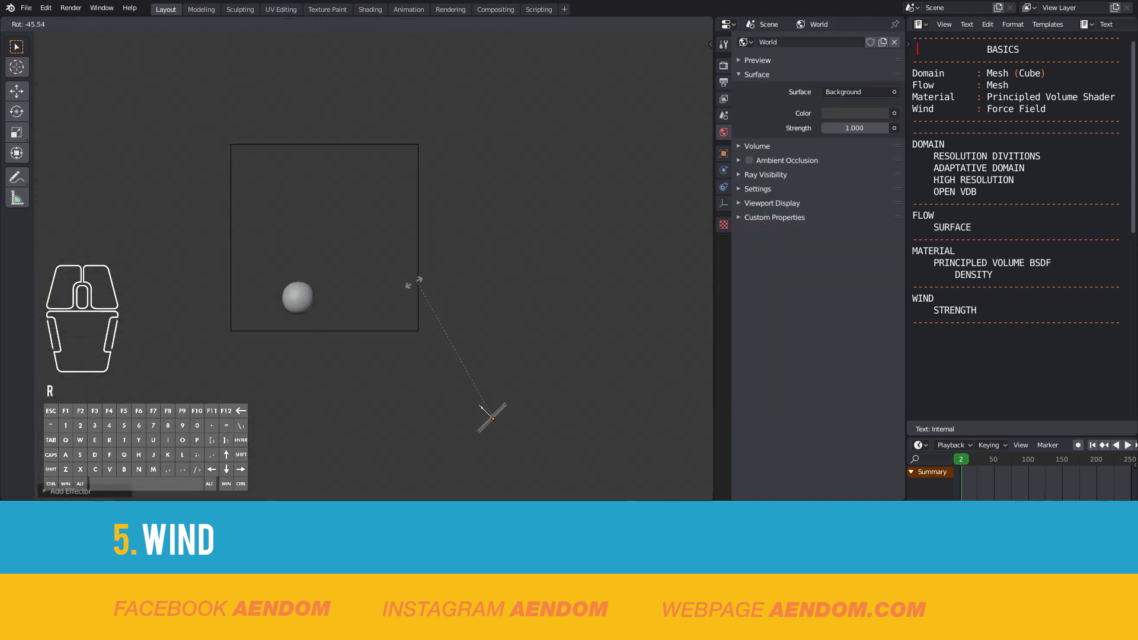
{"action": "left_click", "coordinate": [333, 369]}
{"action": "key", "text": "g"}
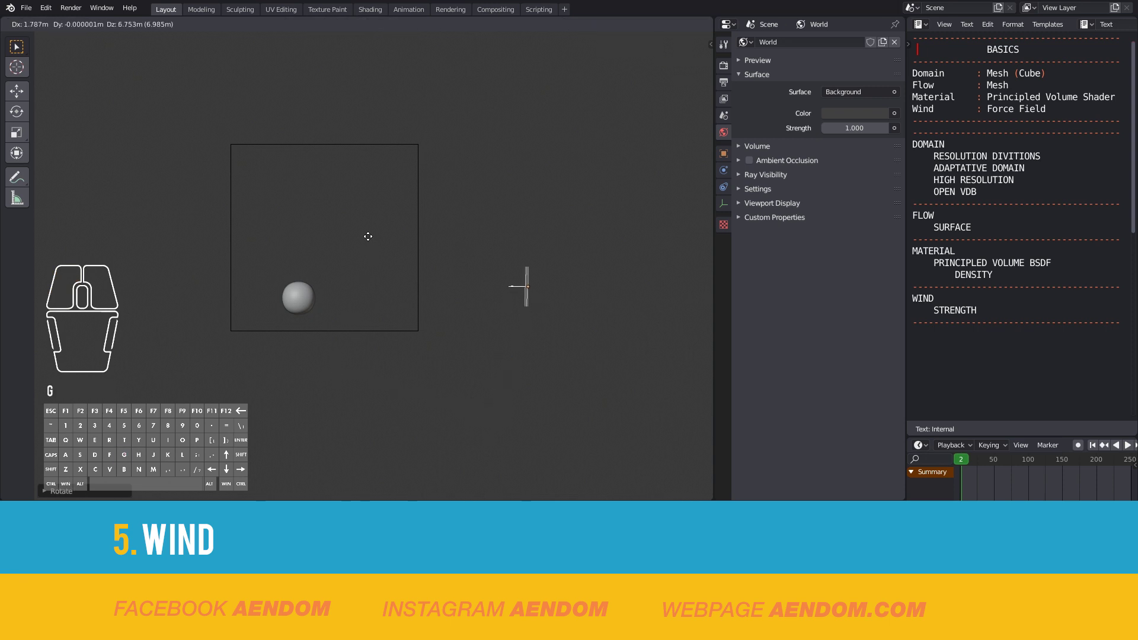
{"action": "left_click", "coordinate": [361, 242]}
{"action": "middle_click_drag", "start_coordinate": [361, 241], "coordinate": [339, 318]}
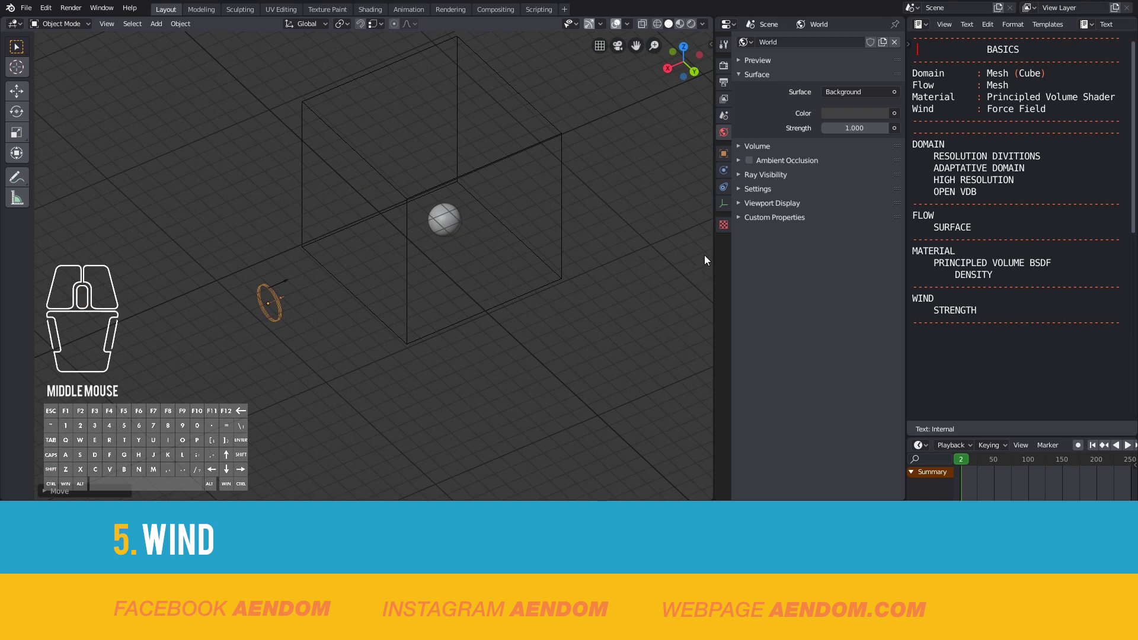
{"action": "left_click", "coordinate": [723, 172]}
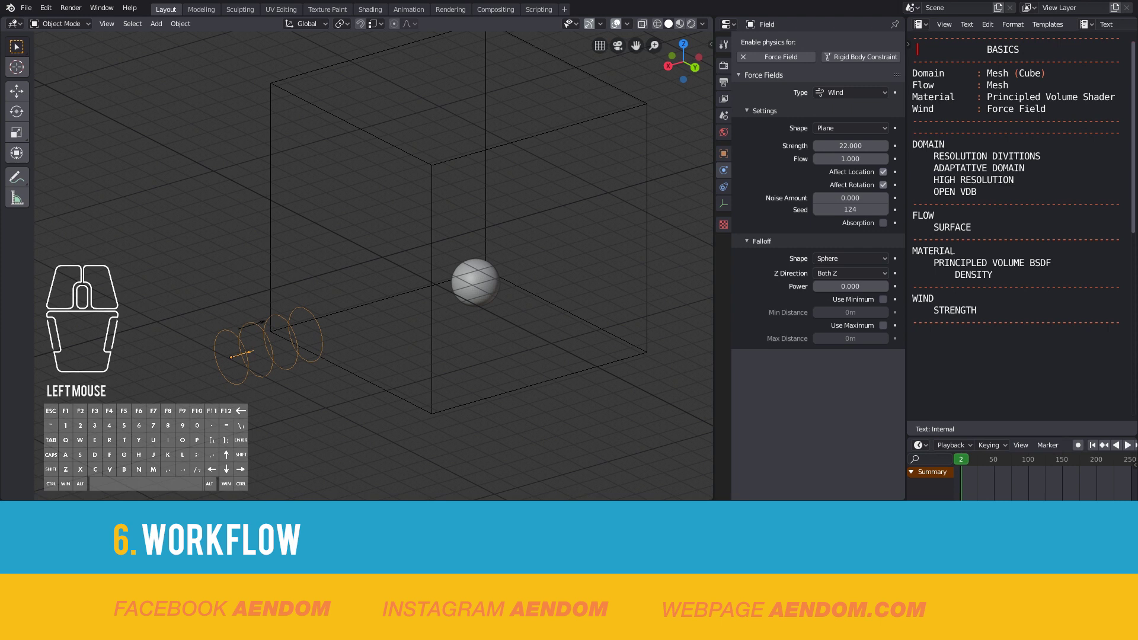
Save the scene as smoke1.blend
{"action": "left_click", "coordinate": [26, 8]}
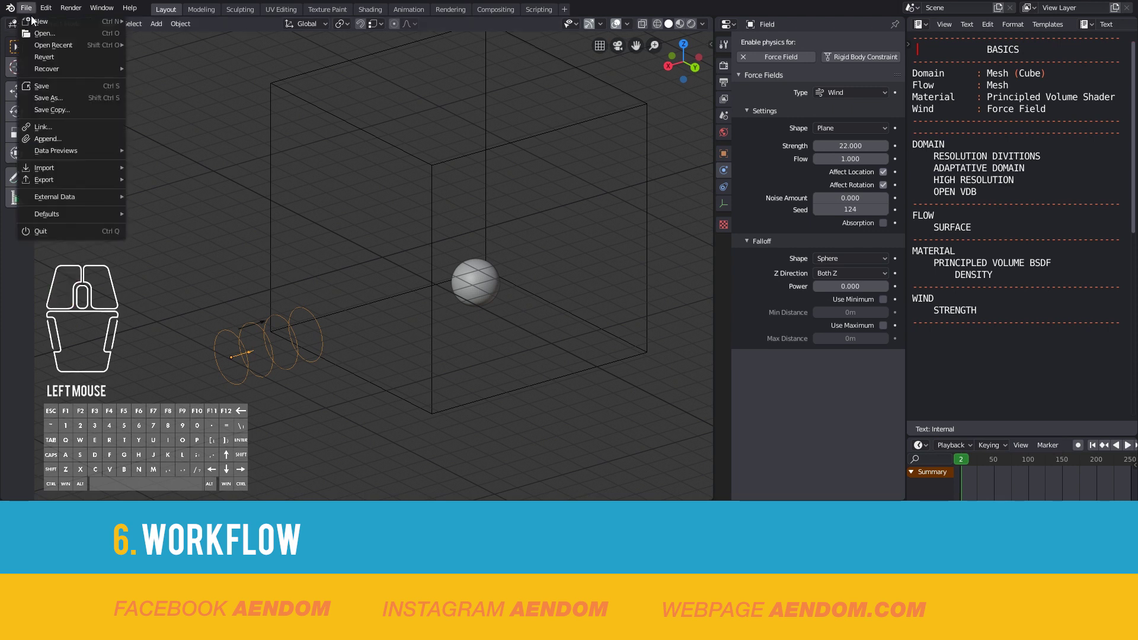
{"action": "left_click", "coordinate": [62, 96]}
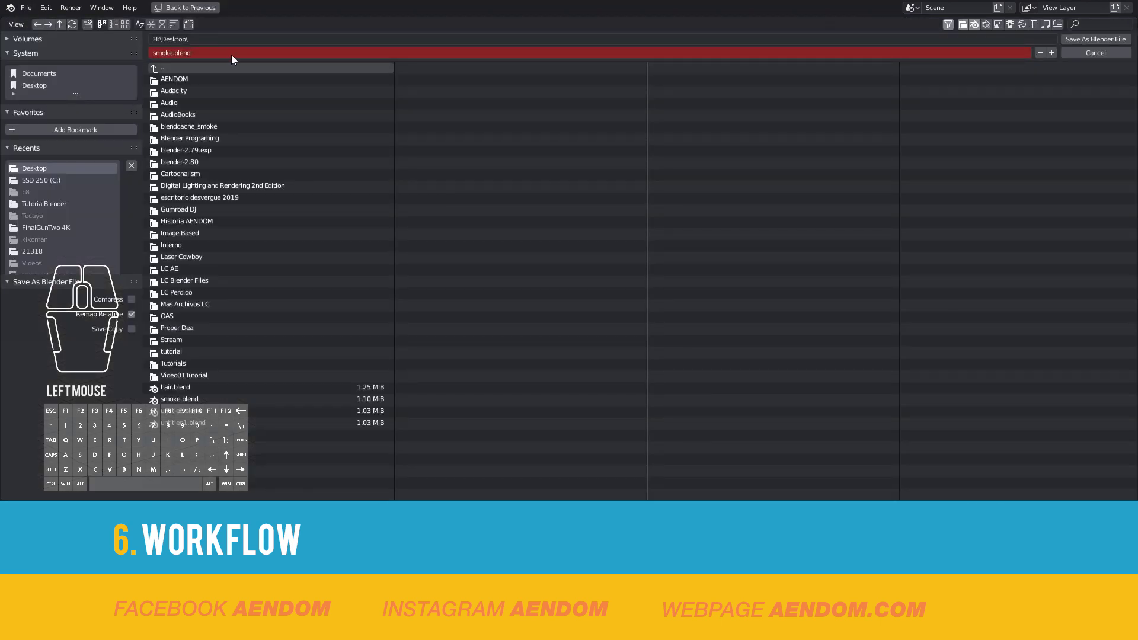
{"action": "key", "text": "KP_Add"}
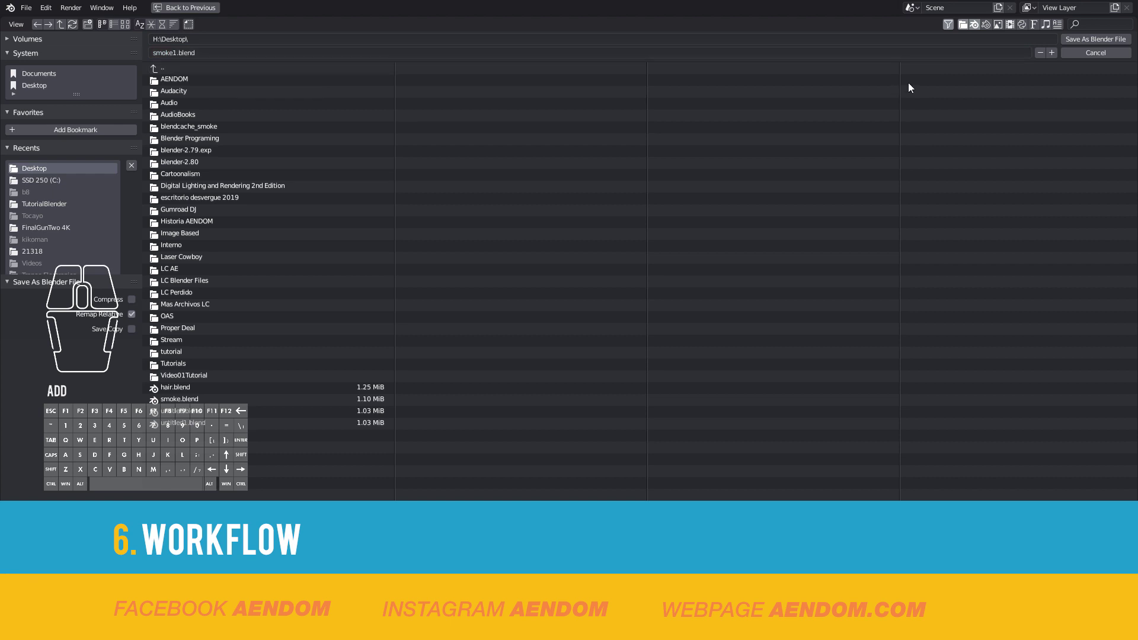
{"action": "left_click", "coordinate": [1088, 37]}
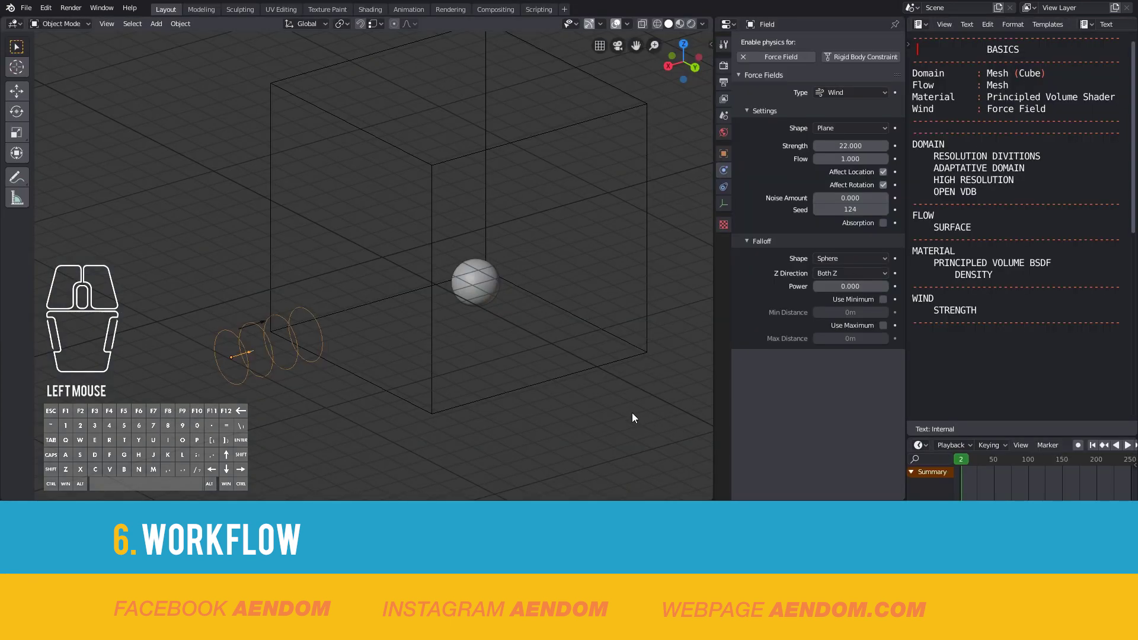
Play the animation from frame 1 to preview the smoke, then stop it
{"action": "left_click", "coordinate": [1093, 445]}
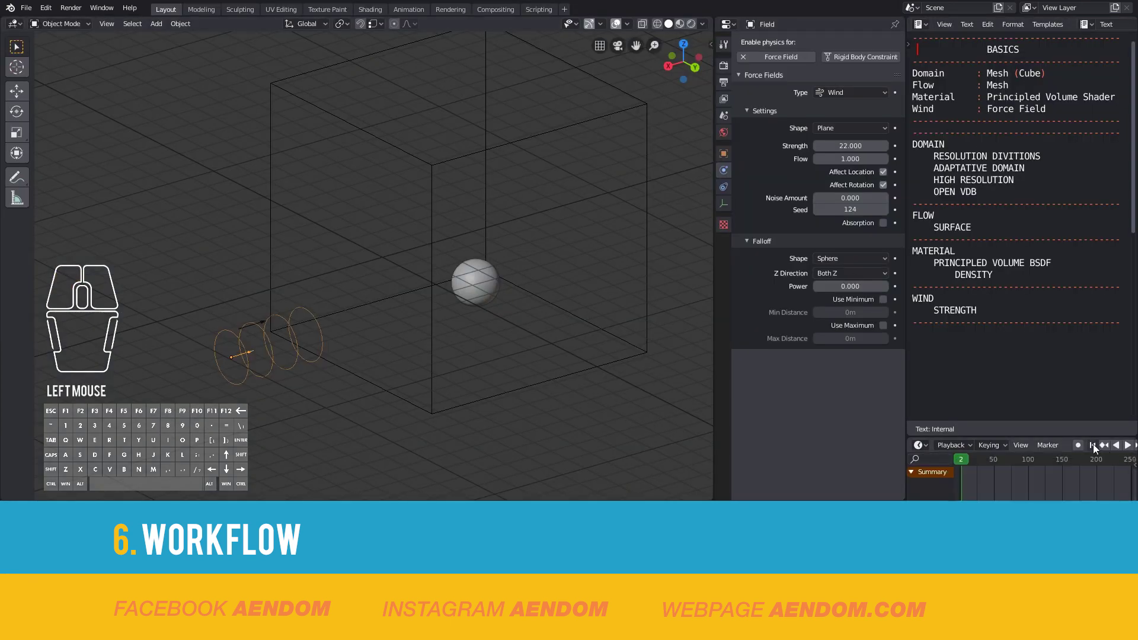
{"action": "left_click", "coordinate": [1128, 445]}
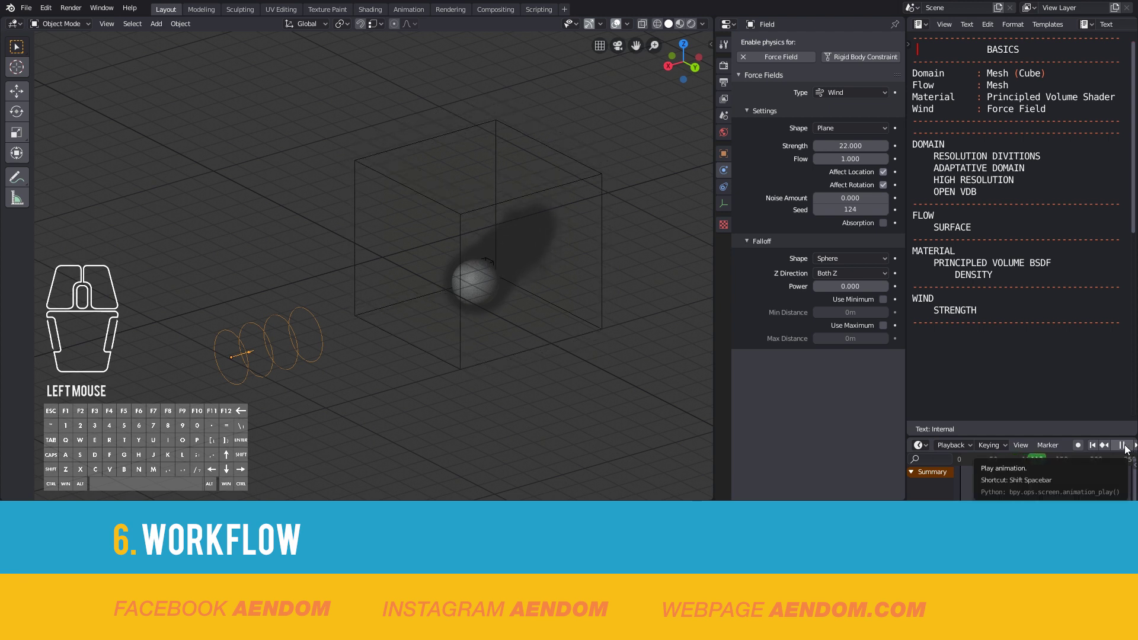
{"action": "left_click", "coordinate": [1124, 449]}
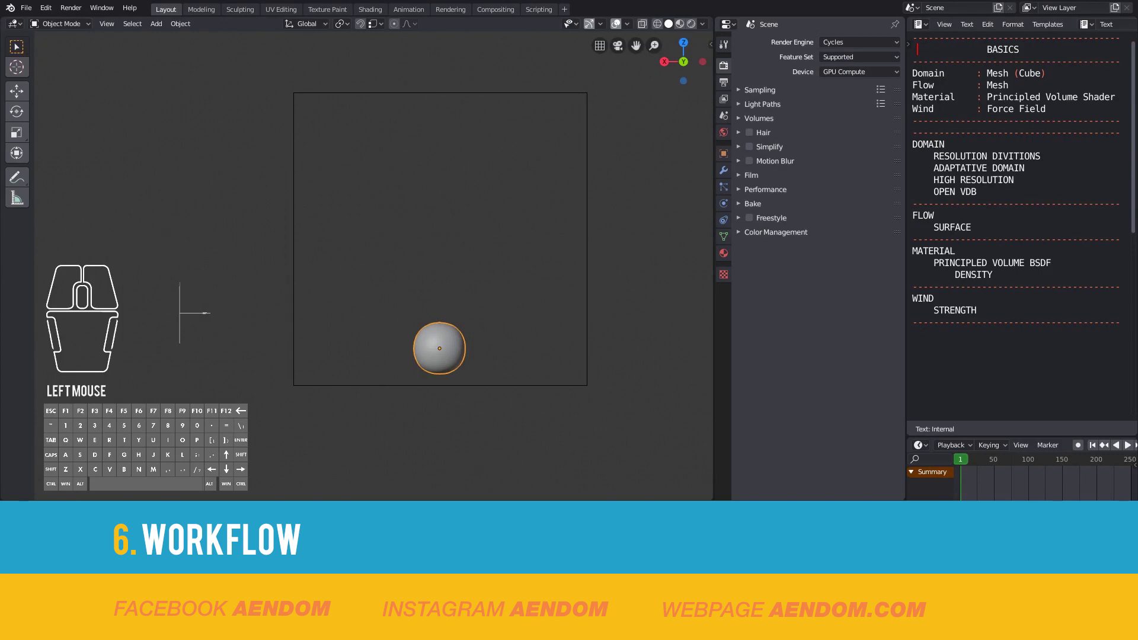
Select the domain, keep Resolution Divisions at 32, and play the simulation from frame 1
{"action": "right_click", "coordinate": [587, 216]}
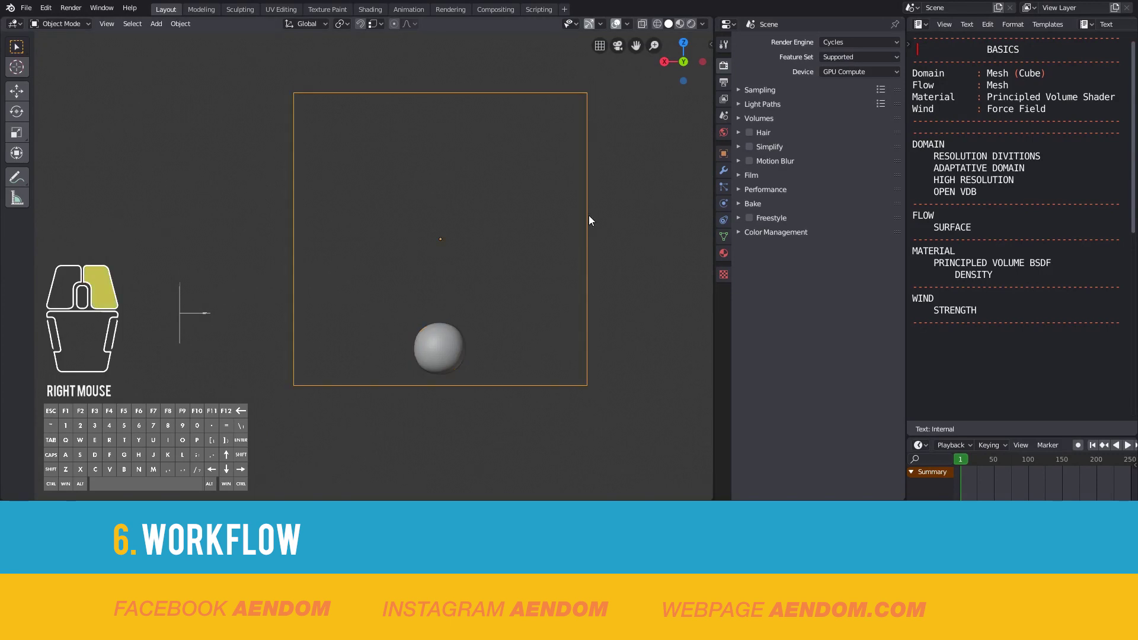
{"action": "left_click", "coordinate": [723, 204]}
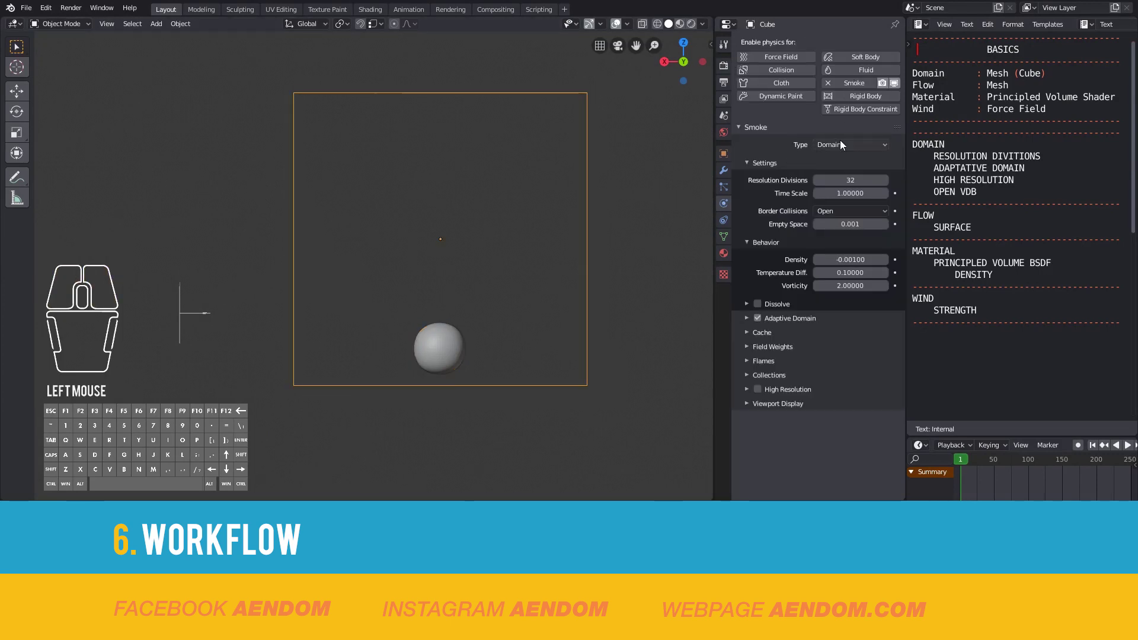
{"action": "left_click", "coordinate": [844, 178]}
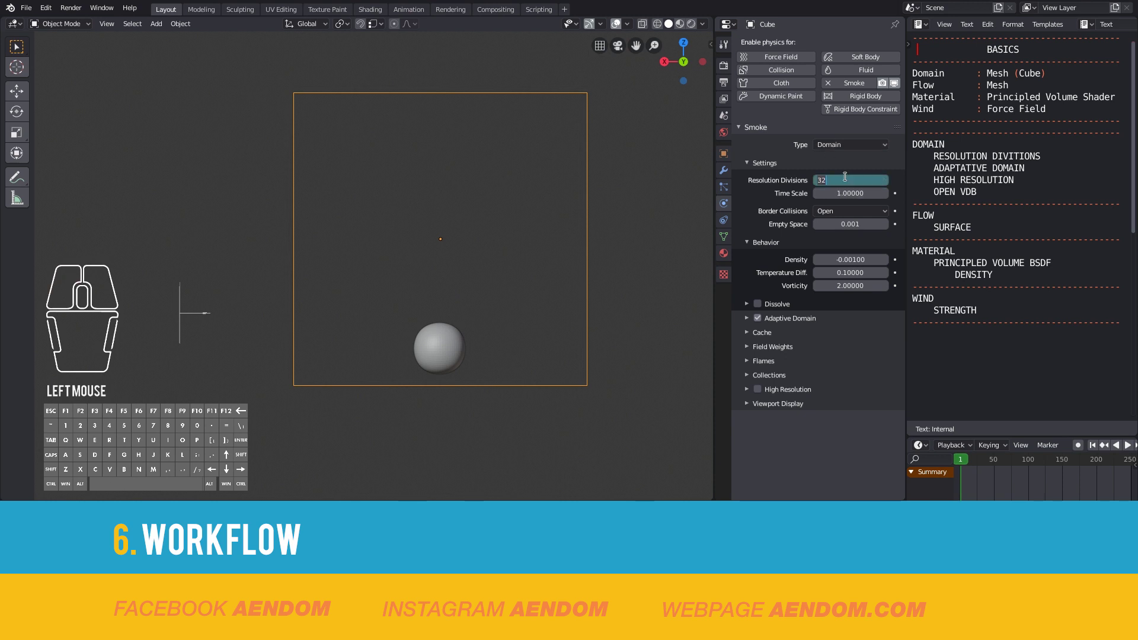
{"action": "key", "text": "Escape"}
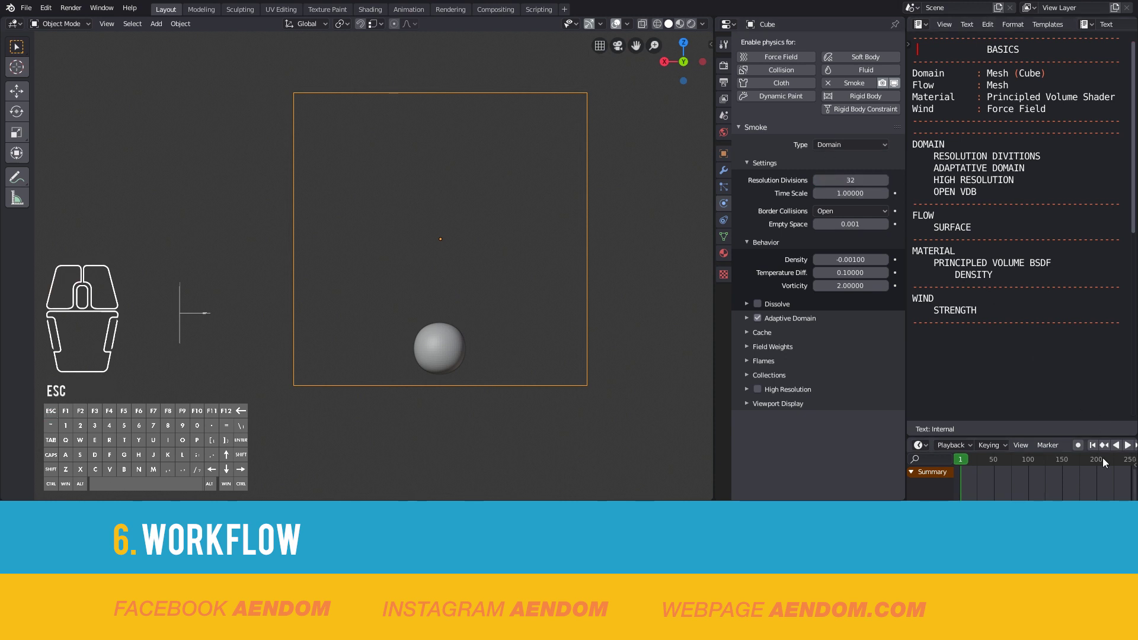
{"action": "left_click", "coordinate": [1093, 447]}
{"action": "left_click", "coordinate": [1128, 445]}
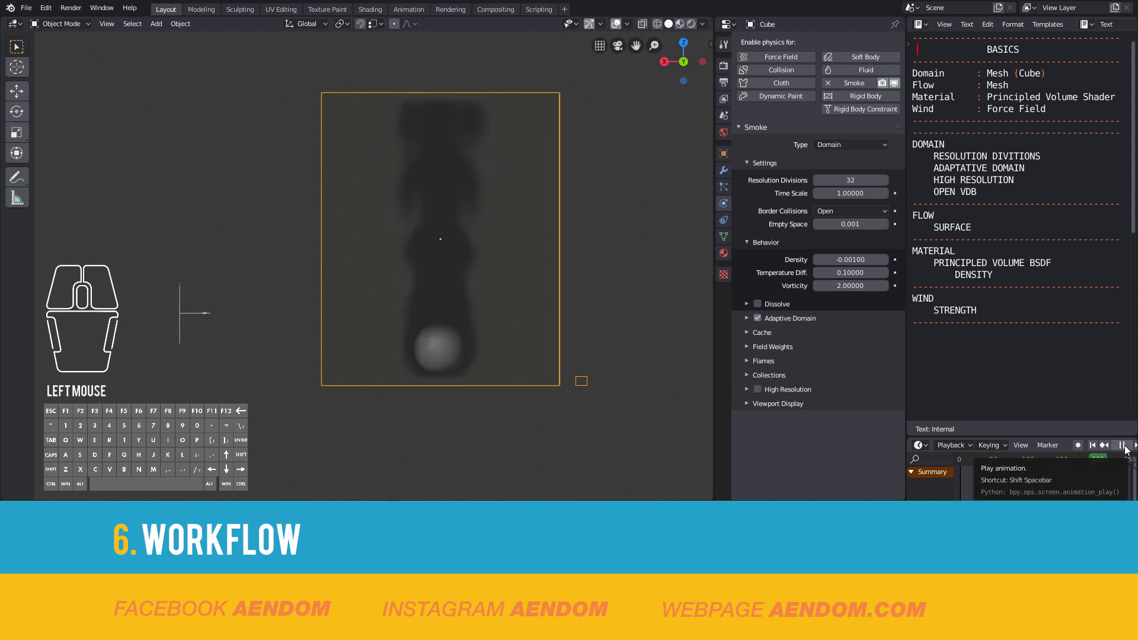
Set the domain's Resolution Divisions to 64 and replay the simulation from frame 1
{"action": "left_click", "coordinate": [1123, 447]}
{"action": "left_click", "coordinate": [1095, 446]}
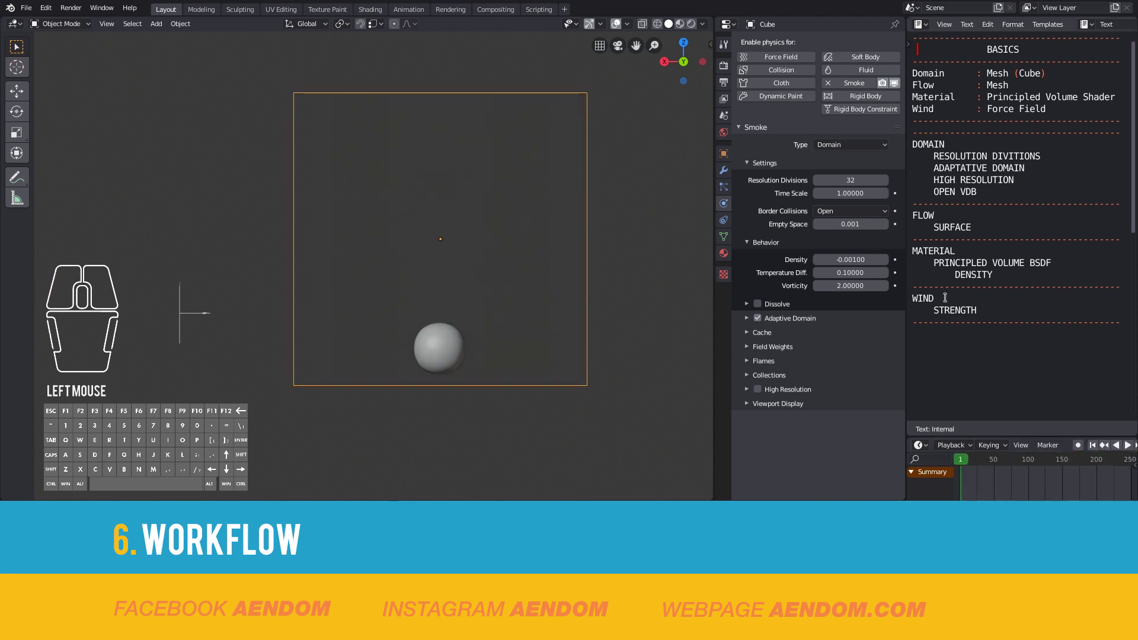
{"action": "left_click", "coordinate": [859, 181]}
{"action": "type", "text": "64"}
{"action": "key", "text": "Return"}
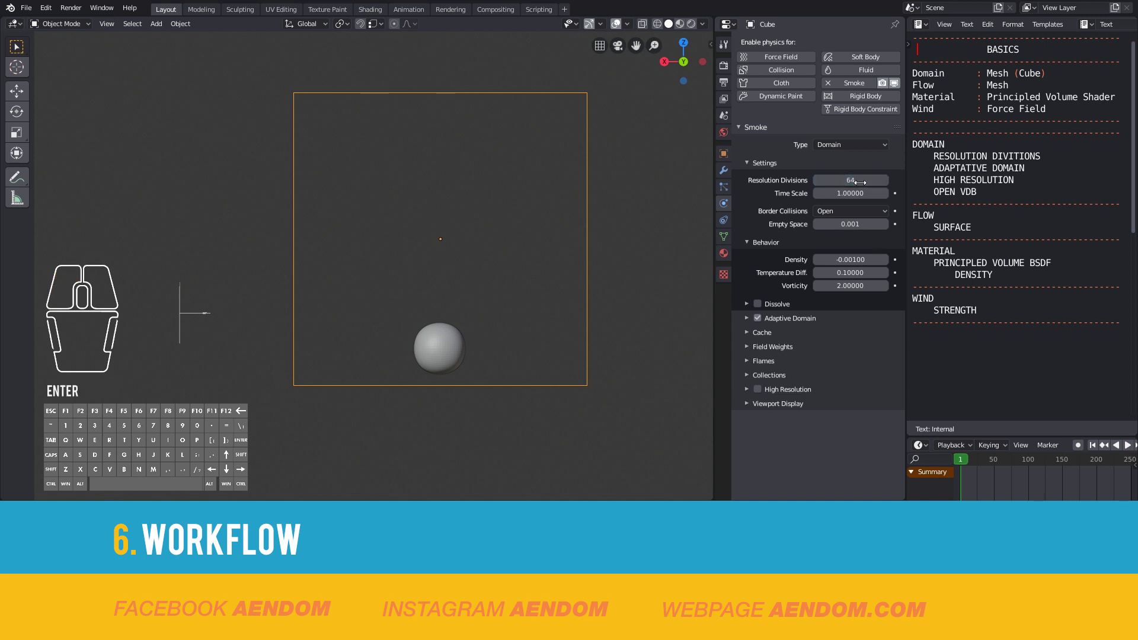
{"action": "left_click", "coordinate": [1092, 446]}
{"action": "left_click", "coordinate": [1128, 445]}
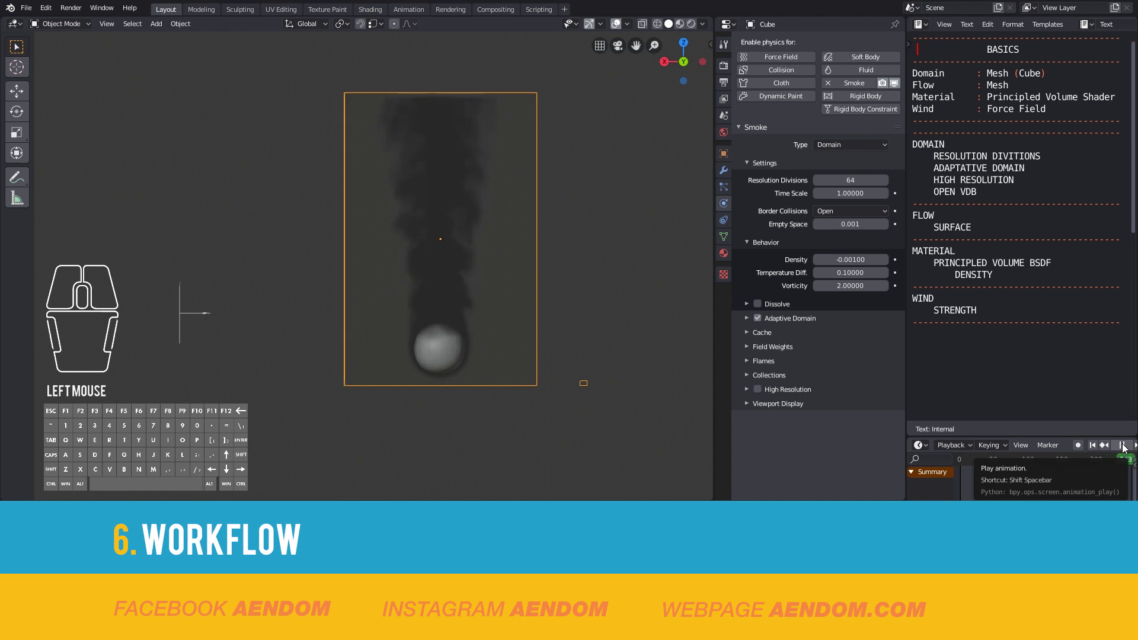
Set Resolution Divisions to 128, play the simulation, then stop and rewind to frame 1
{"action": "left_click", "coordinate": [1123, 448]}
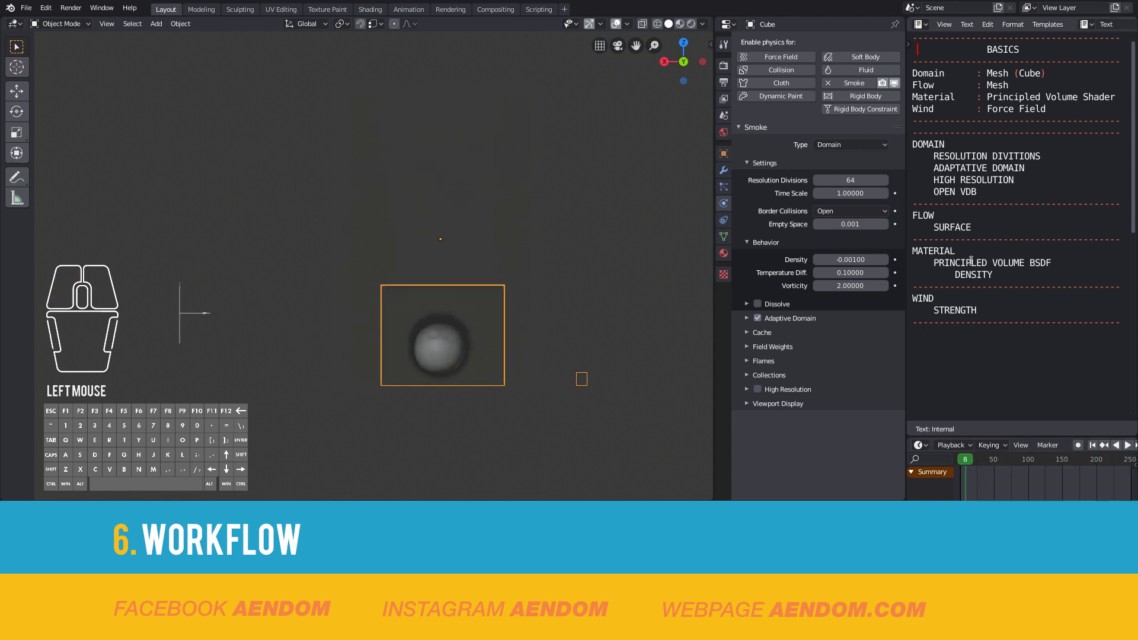
{"action": "left_click", "coordinate": [1092, 445]}
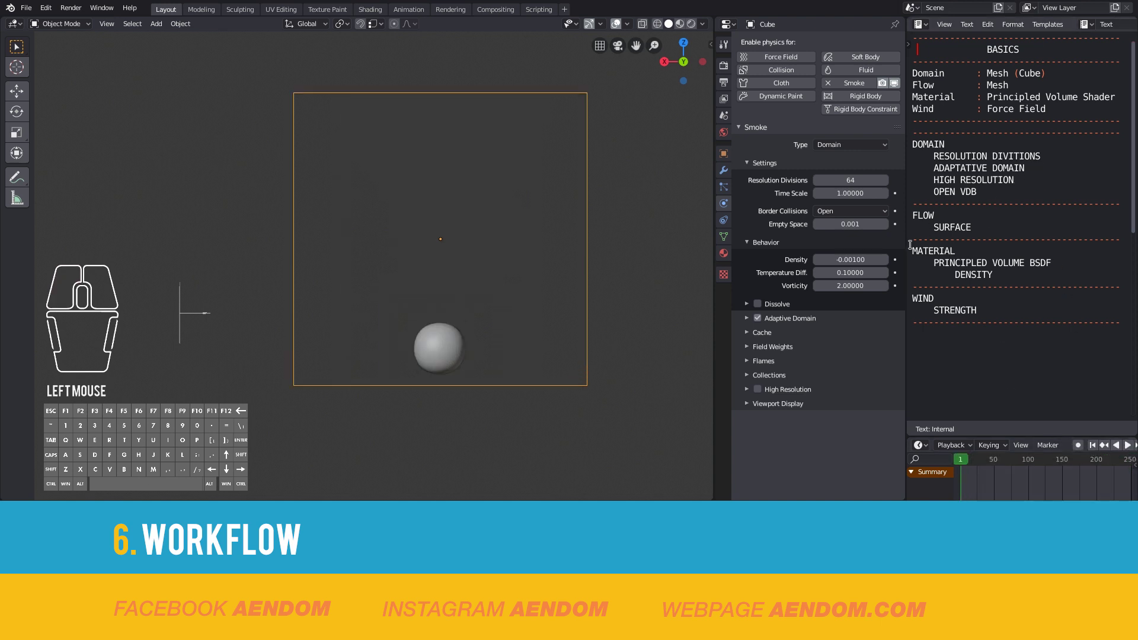
{"action": "left_click", "coordinate": [859, 180]}
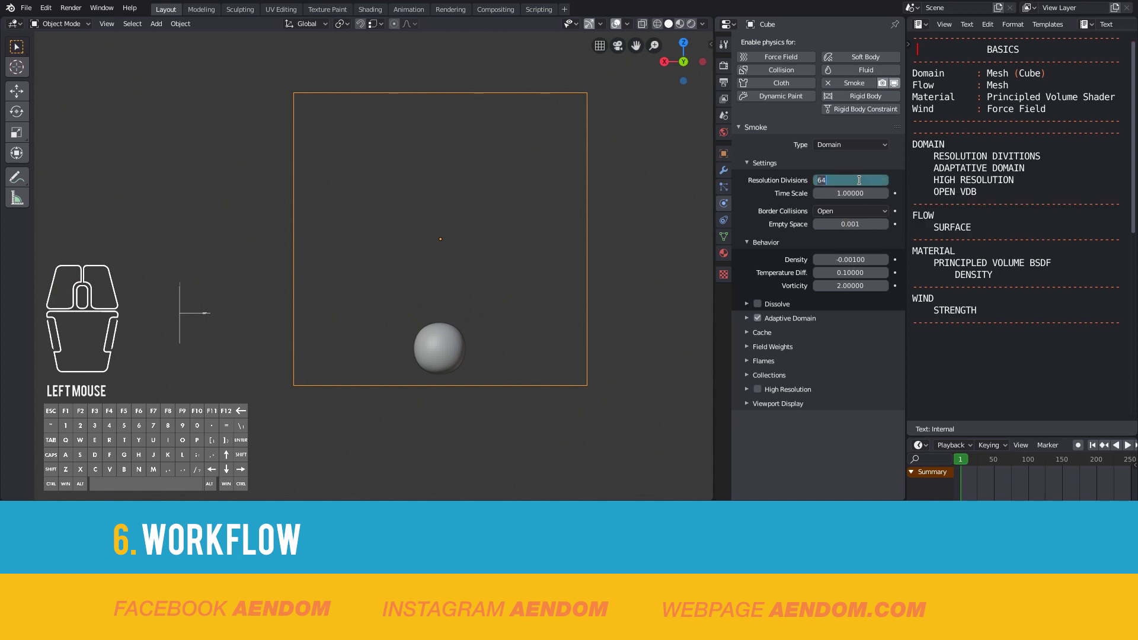
{"action": "type", "text": "128"}
{"action": "key", "text": "Return"}
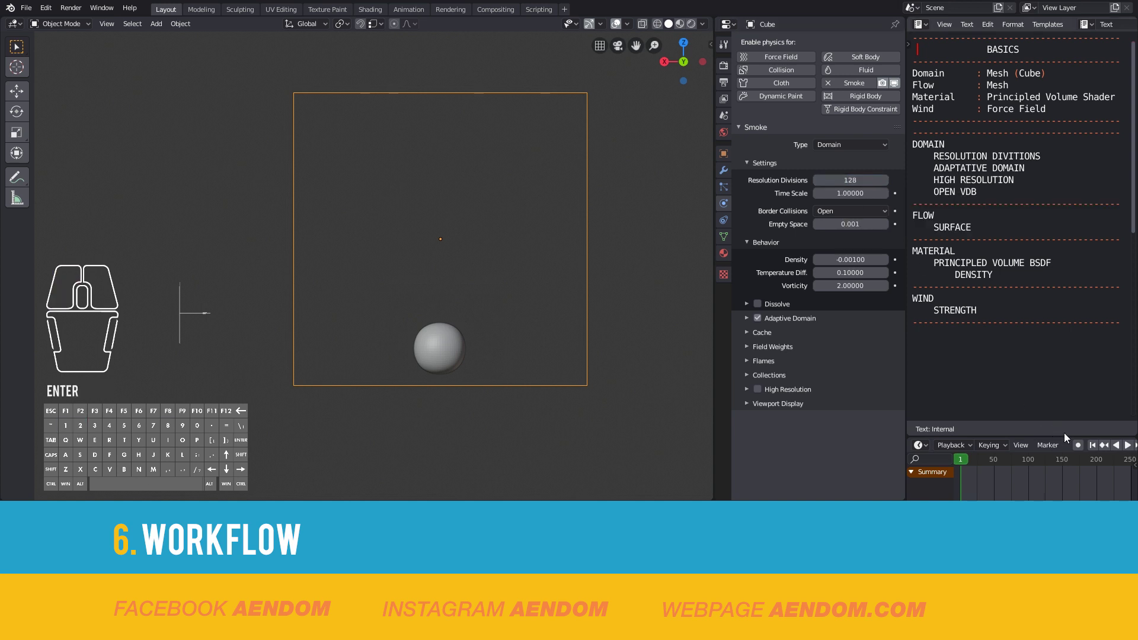
{"action": "left_click", "coordinate": [1130, 446]}
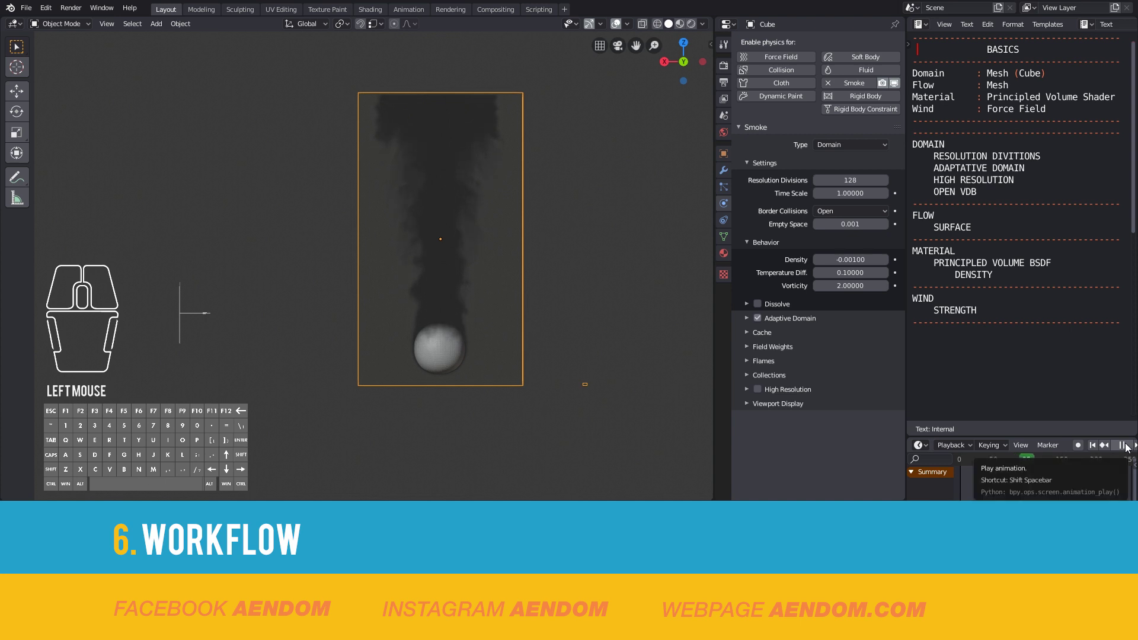
{"action": "left_click", "coordinate": [1124, 446]}
{"action": "left_click", "coordinate": [1092, 445]}
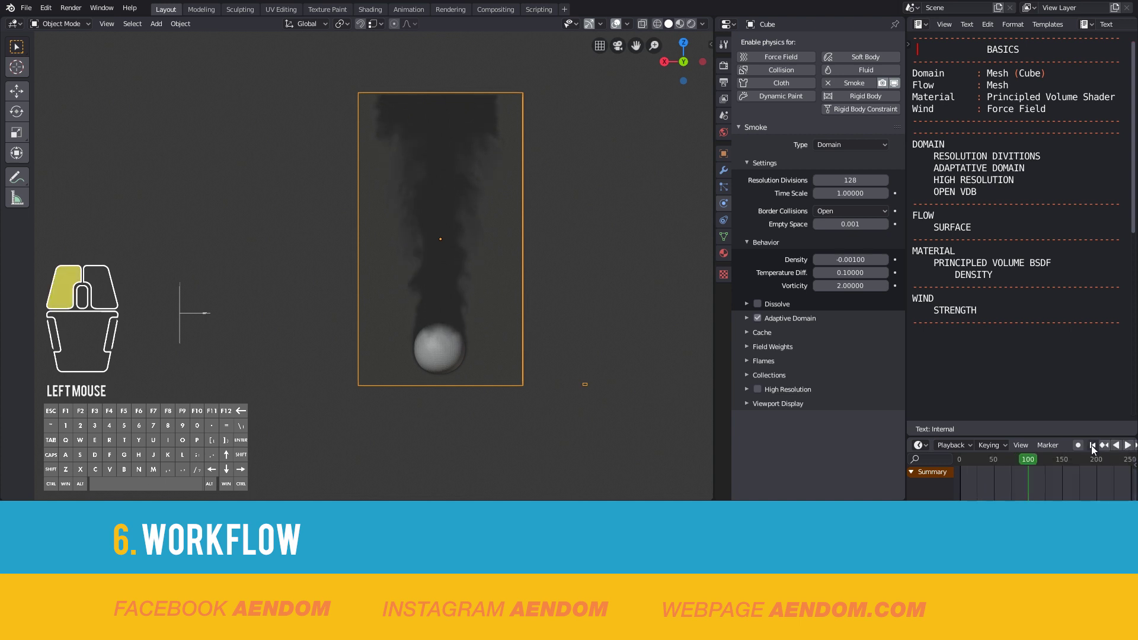
Set the domain back to 32 divisions, enable High Resolution at 1 division, and preview the simulation
{"action": "left_click", "coordinate": [852, 180]}
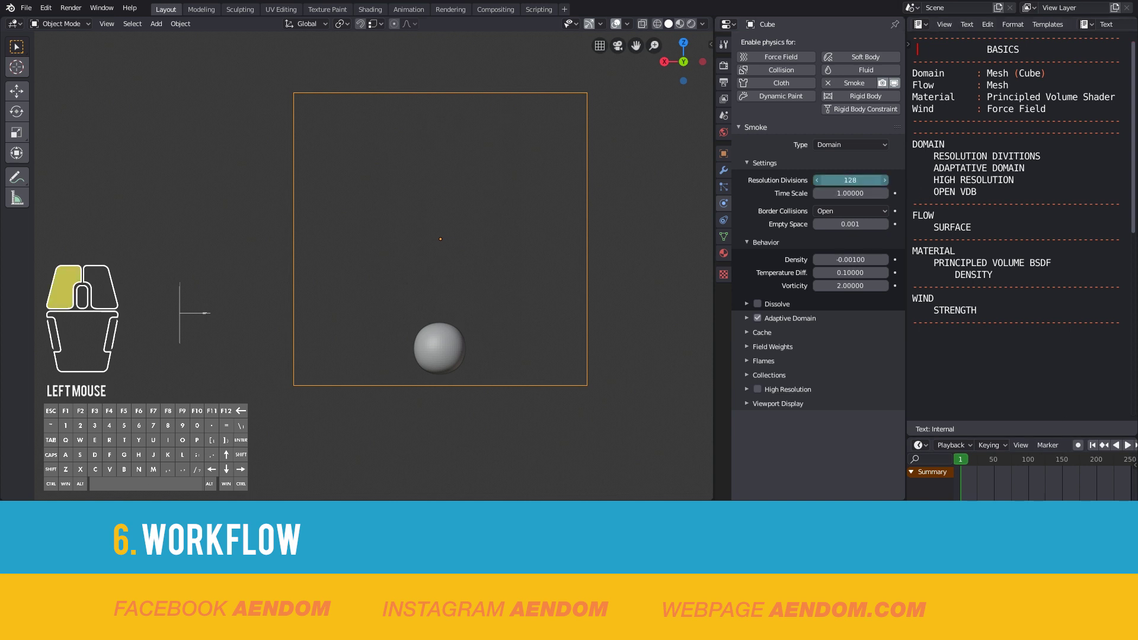
{"action": "type", "text": "32"}
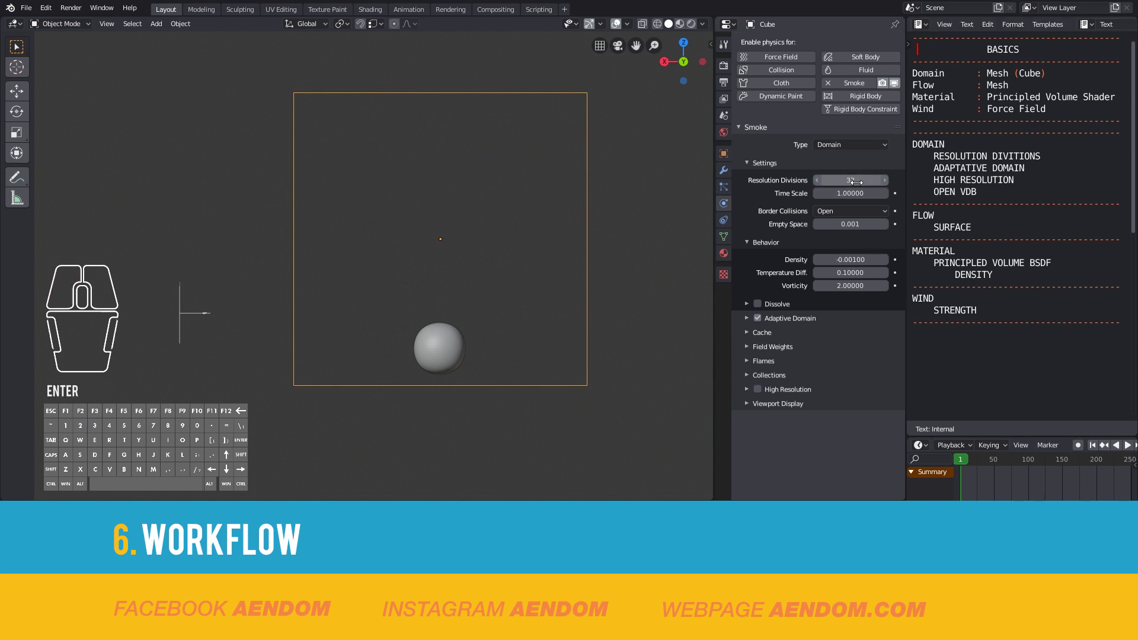
{"action": "left_click", "coordinate": [757, 389]}
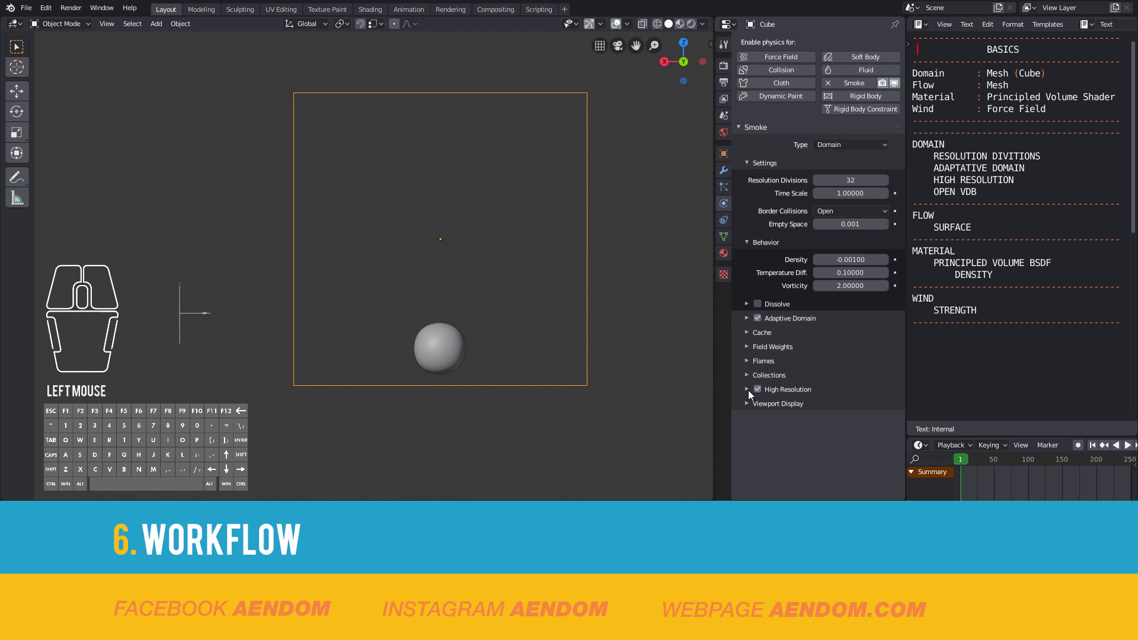
{"action": "left_click", "coordinate": [747, 389]}
{"action": "left_click_drag", "start_coordinate": [841, 407], "coordinate": [854, 406]}
{"action": "type", "text": "1"}
{"action": "key", "text": "Return"}
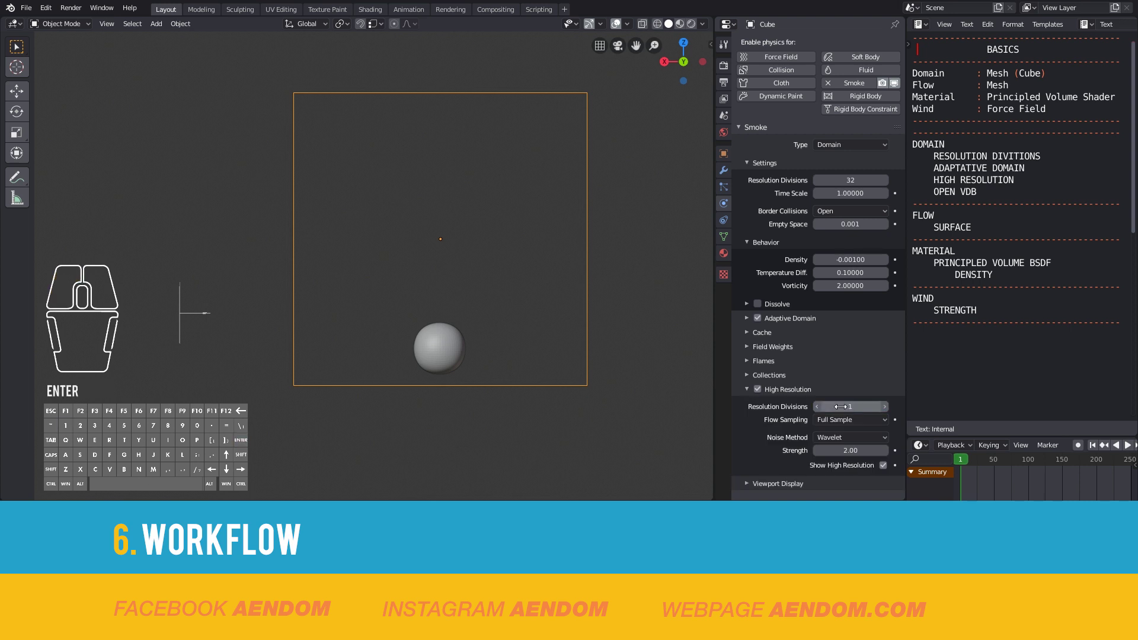
{"action": "left_click", "coordinate": [1092, 446]}
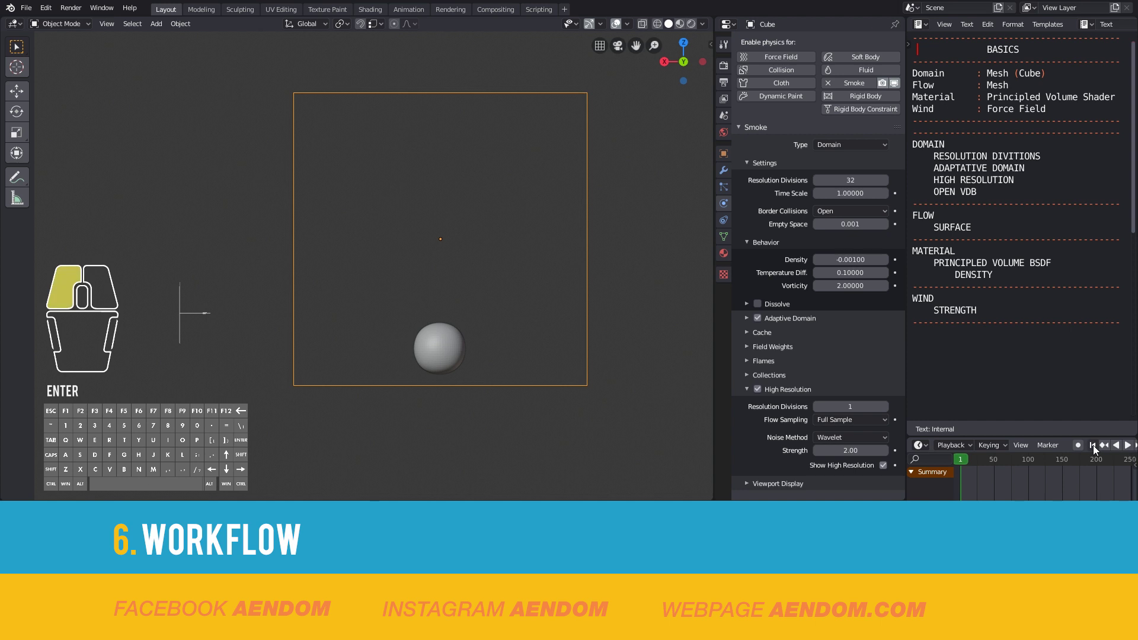
{"action": "left_click", "coordinate": [1128, 446]}
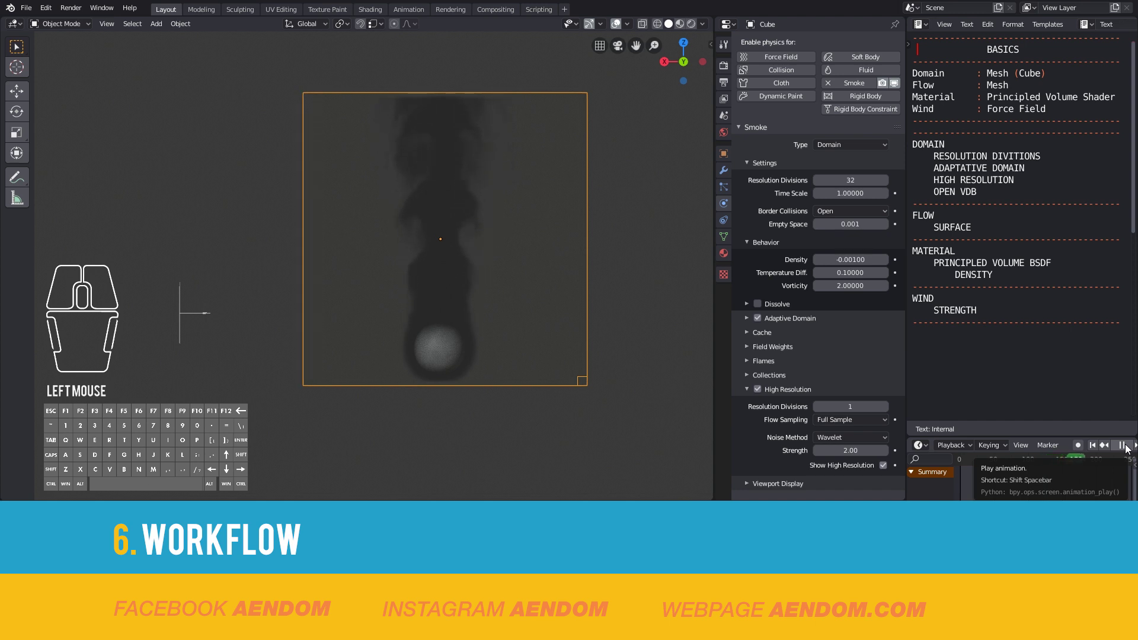
{"action": "left_click", "coordinate": [1124, 446]}
{"action": "left_click", "coordinate": [1093, 445]}
Change High Resolution divisions to 2 and play the simulation
{"action": "left_click", "coordinate": [858, 408]}
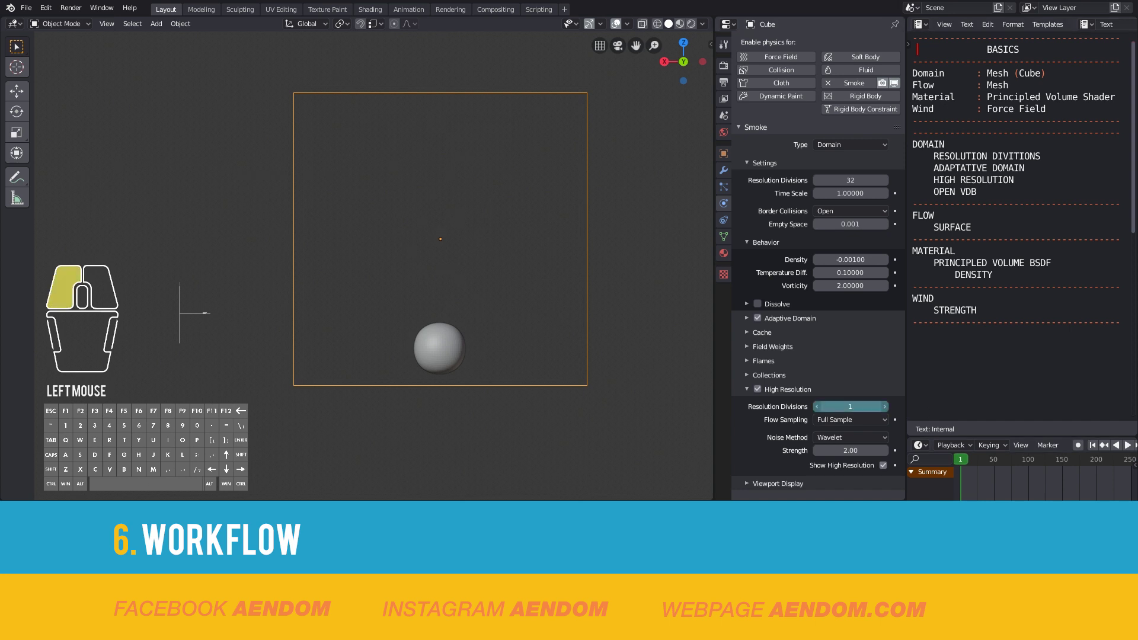
{"action": "type", "text": "2"}
{"action": "key", "text": "Return"}
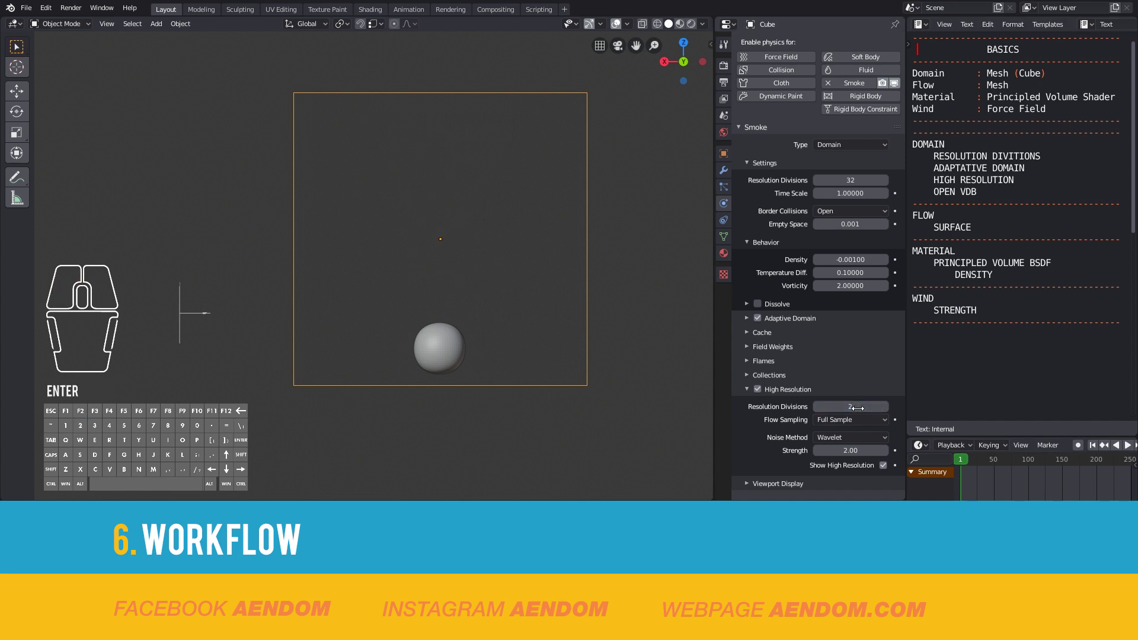
{"action": "left_click", "coordinate": [1127, 446]}
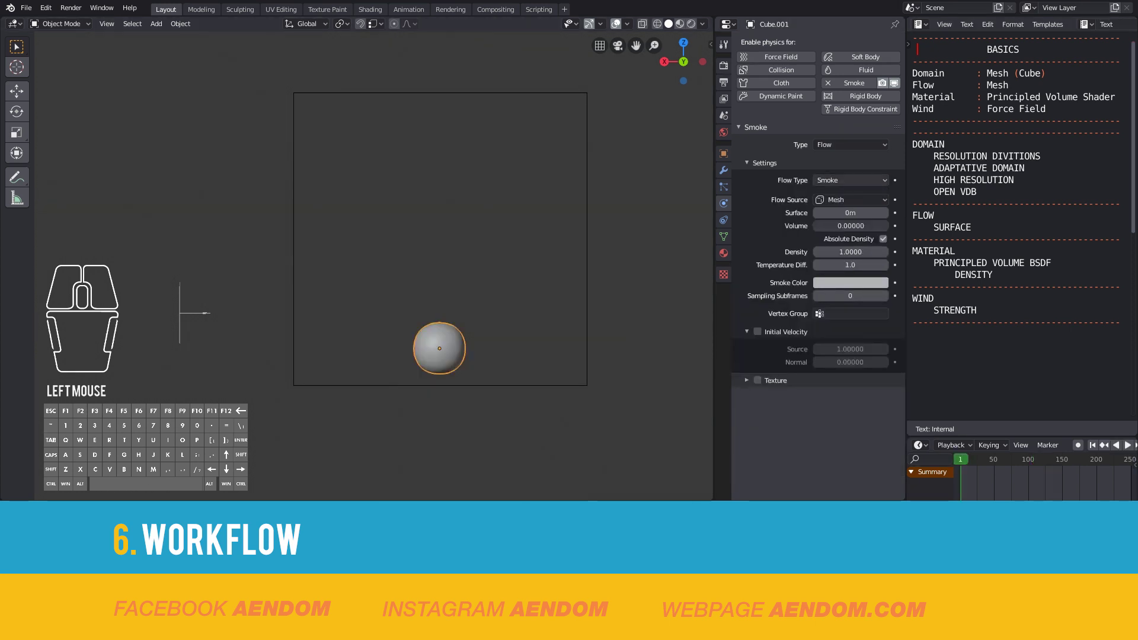
Preview the smoke at the current surface distance, then at a 0.2m surface distance
{"action": "left_click", "coordinate": [839, 212]}
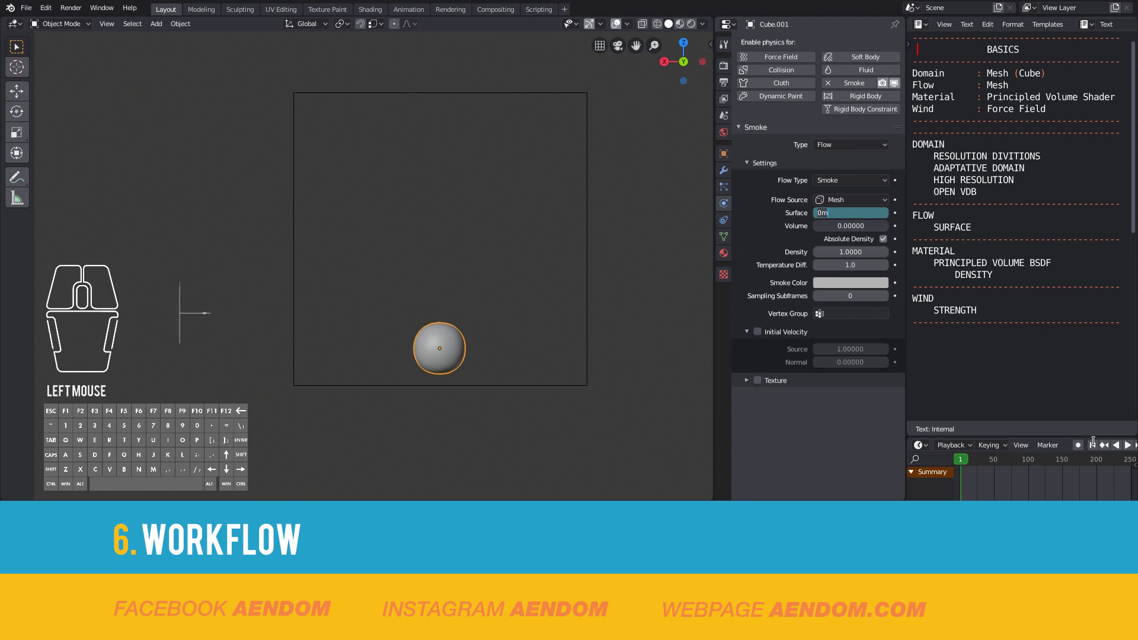
{"action": "left_click", "coordinate": [1094, 445]}
{"action": "left_click", "coordinate": [1128, 445]}
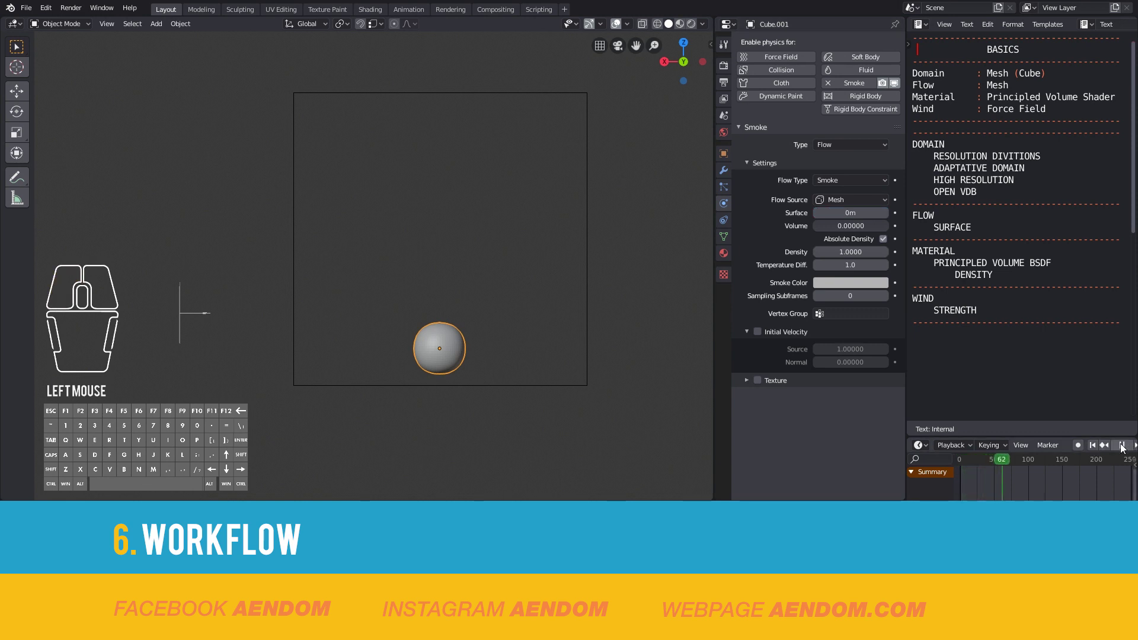
{"action": "left_click", "coordinate": [864, 213]}
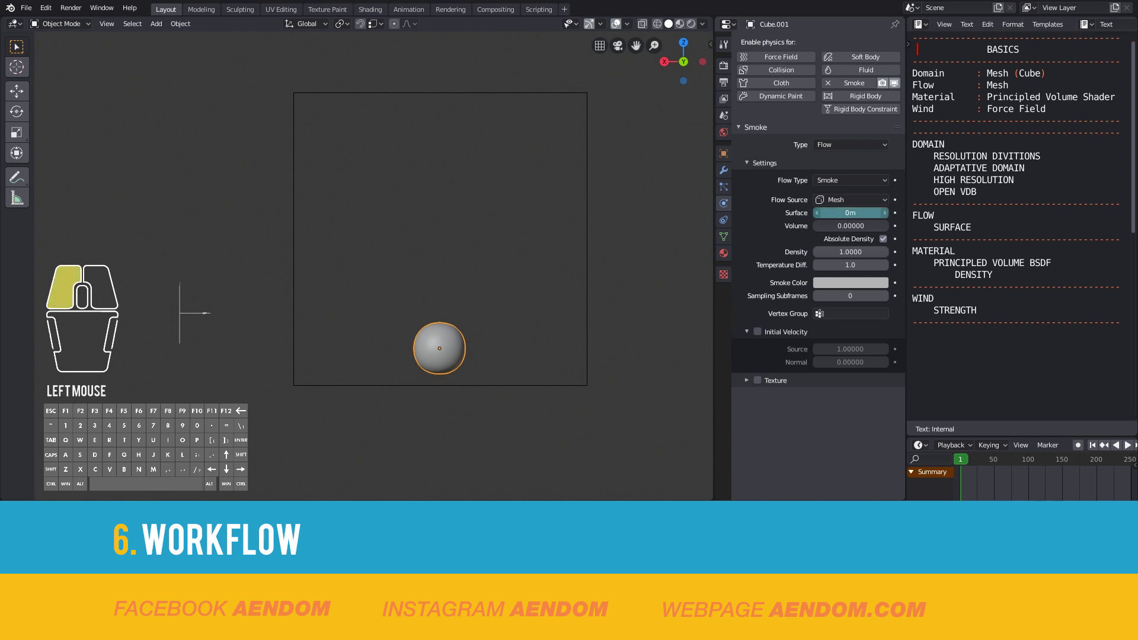
{"action": "type", "text": "0.2"}
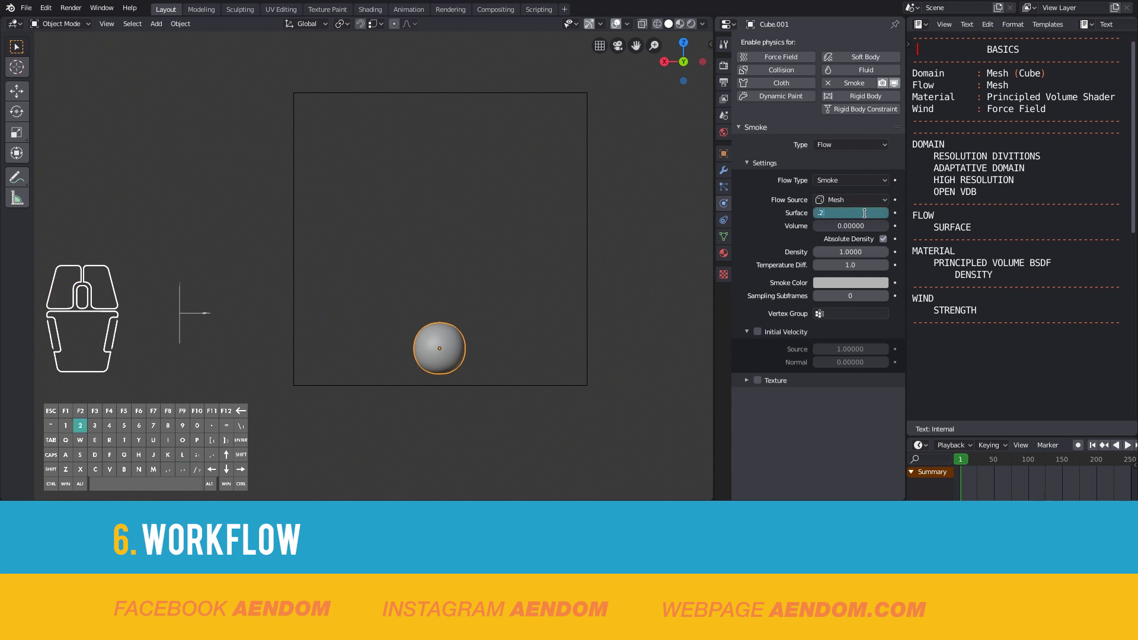
{"action": "key", "text": "Return"}
{"action": "left_click", "coordinate": [1093, 445]}
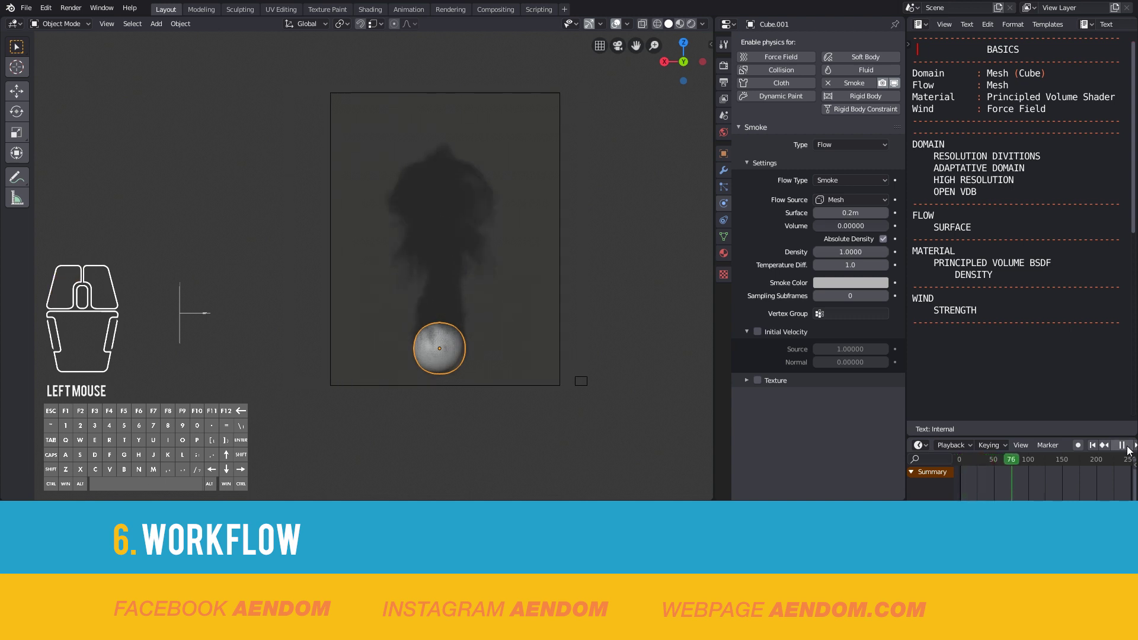
{"action": "left_click", "coordinate": [1122, 445]}
Try surface distances of 2m and 5m, replaying the simulation after each
{"action": "left_click", "coordinate": [846, 212]}
{"action": "type", "text": "2"}
{"action": "key", "text": "Return"}
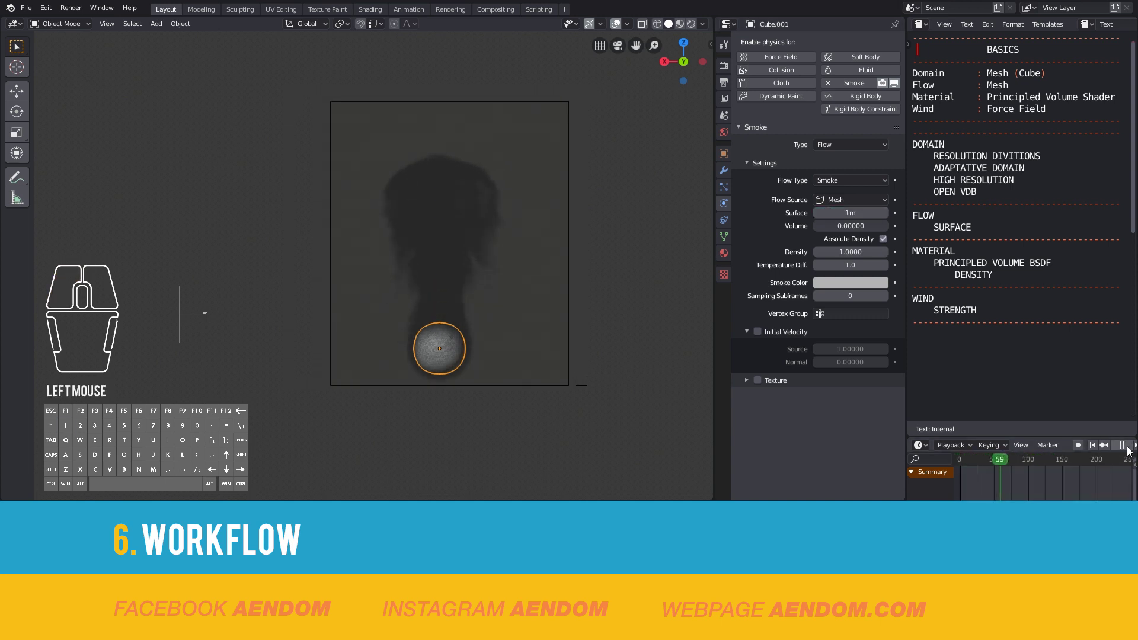
{"action": "left_click", "coordinate": [1093, 445]}
{"action": "left_click", "coordinate": [1128, 445]}
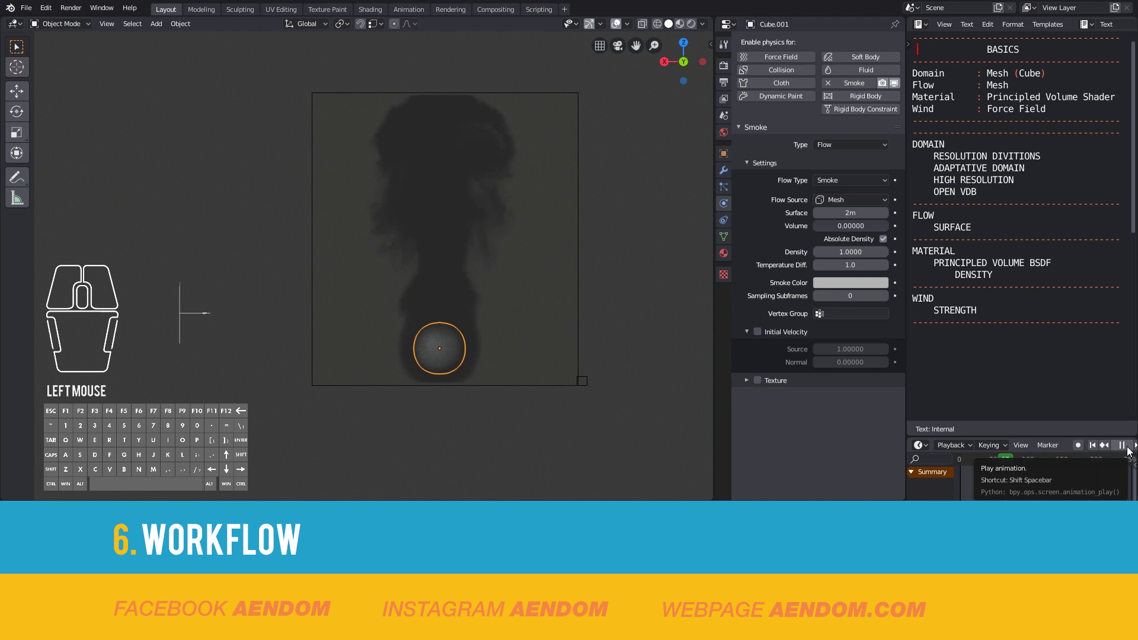
{"action": "left_click", "coordinate": [847, 213]}
{"action": "type", "text": "5"}
{"action": "key", "text": "Return"}
{"action": "left_click", "coordinate": [1092, 445]}
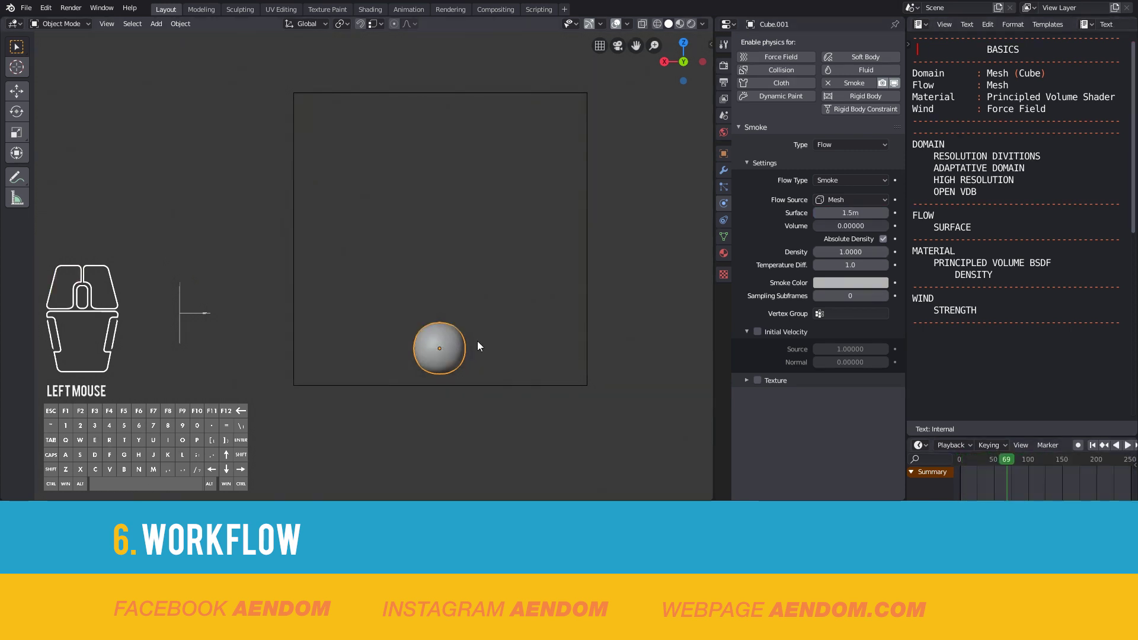
Move the smoke sphere along X to the domain's left side
{"action": "key", "text": "g"}
{"action": "middle_click", "coordinate": [535, 336]}
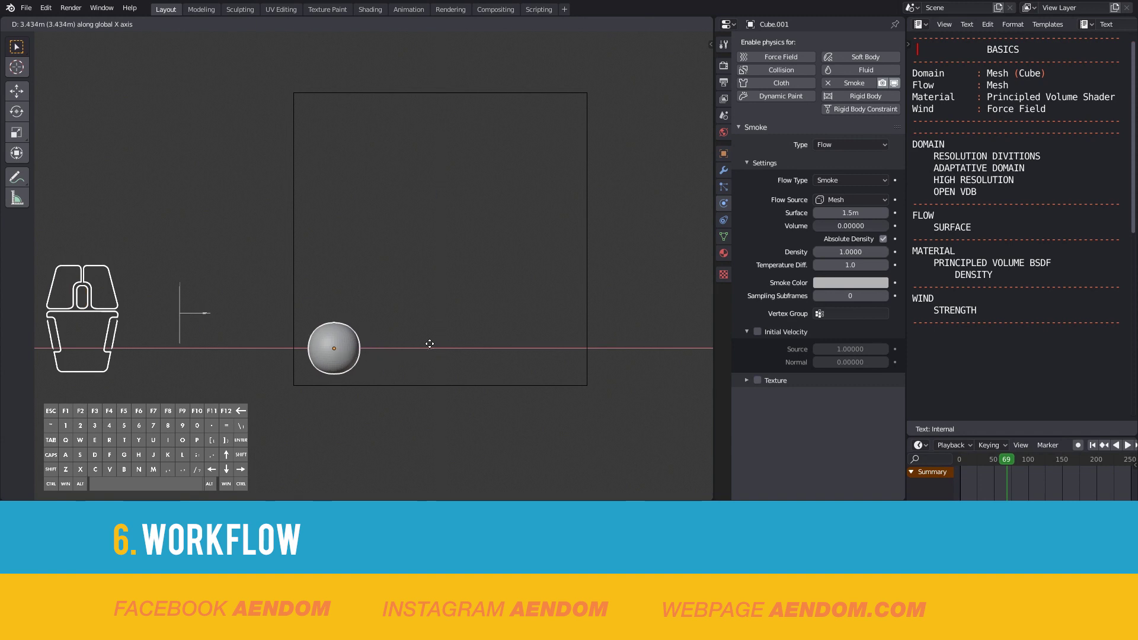
{"action": "left_click", "coordinate": [430, 348]}
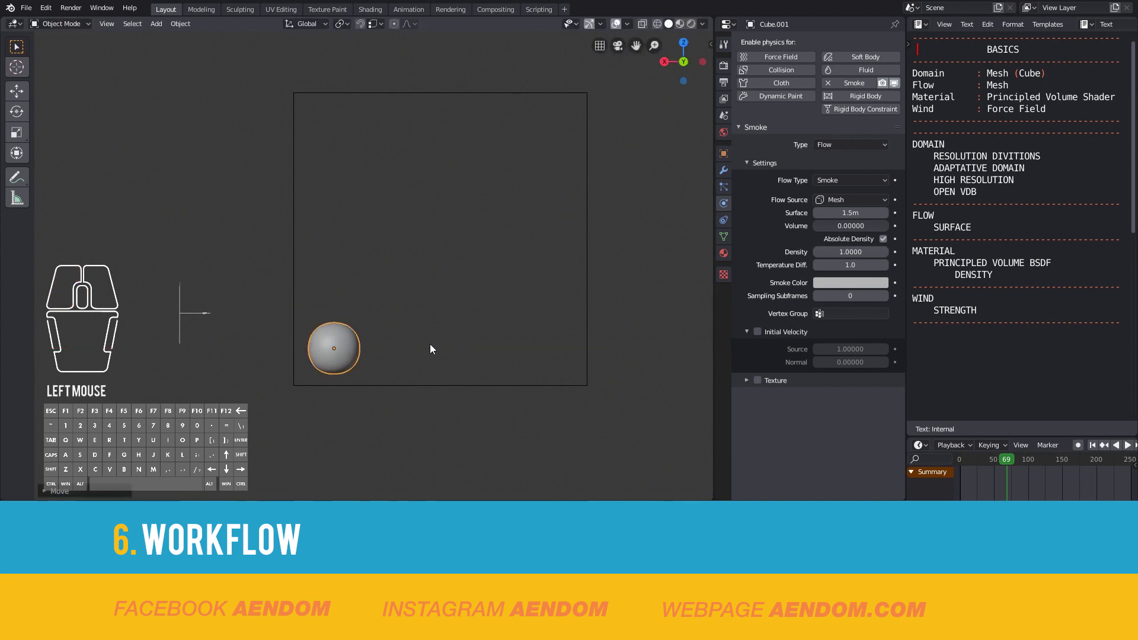
Select the wind field, confirm its strength at 0, and play the simulation from frame 1
{"action": "left_click", "coordinate": [182, 313]}
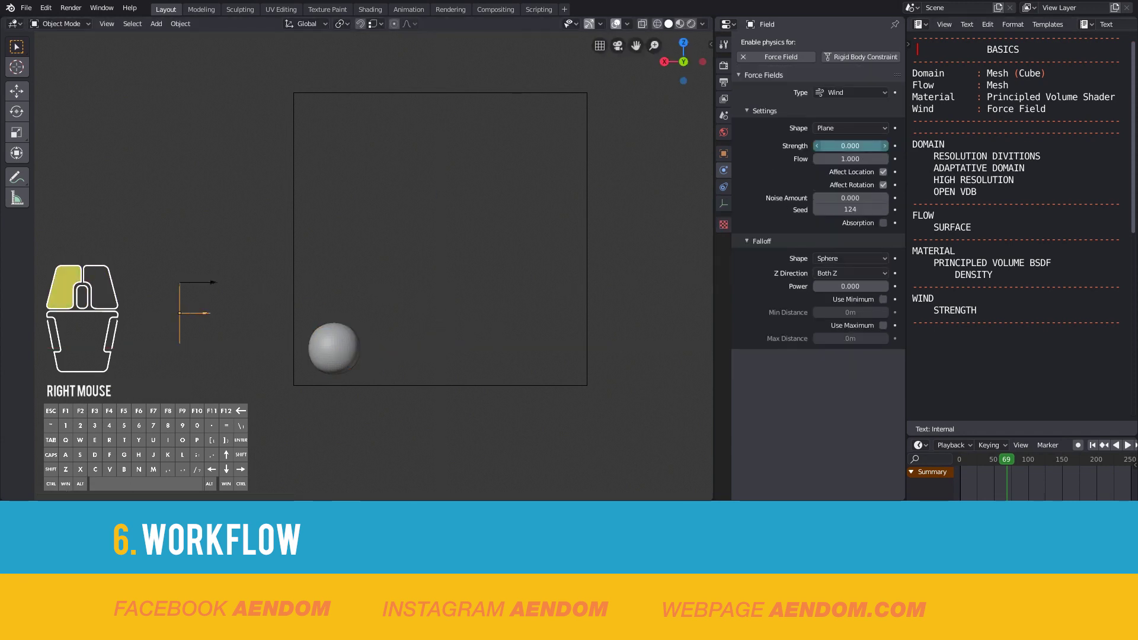
{"action": "left_click", "coordinate": [846, 145]}
{"action": "key", "text": "Return"}
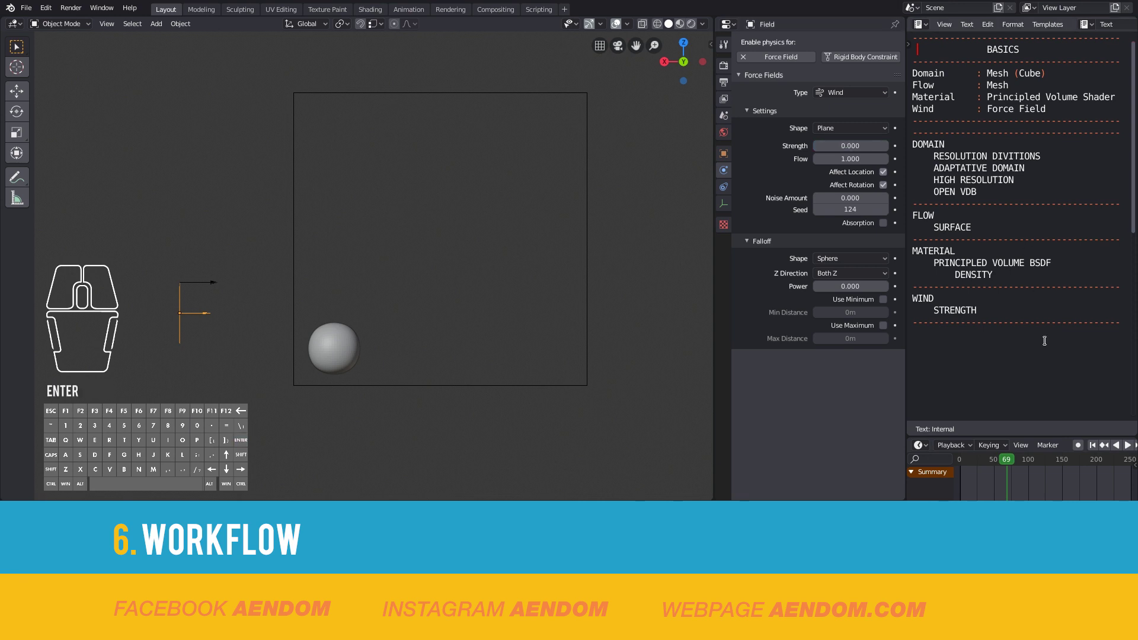
{"action": "left_click", "coordinate": [1092, 445]}
{"action": "left_click", "coordinate": [1125, 445]}
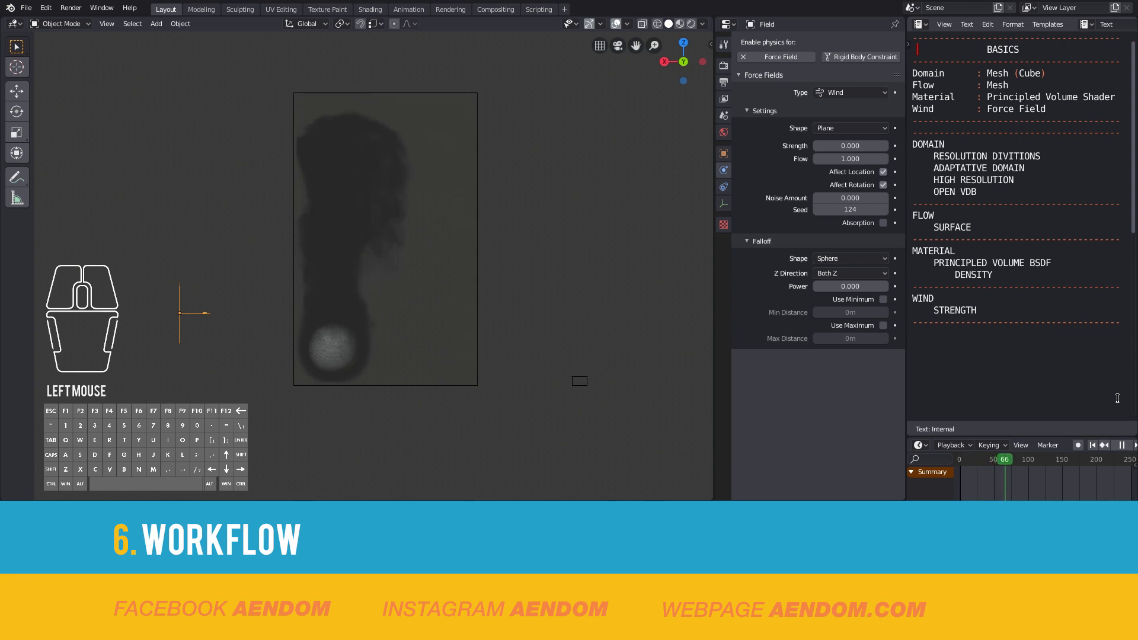
{"action": "left_click", "coordinate": [1093, 445]}
Raise the wind strength to 0.8, then 5, and replay to see the smoke blow sideways
{"action": "mouse_move", "coordinate": [844, 148]}
{"action": "left_mouse_down"}
{"action": "mouse_move", "coordinate": [865, 148]}
{"action": "mouse_move", "coordinate": [843, 148]}
{"action": "left_mouse_up"}
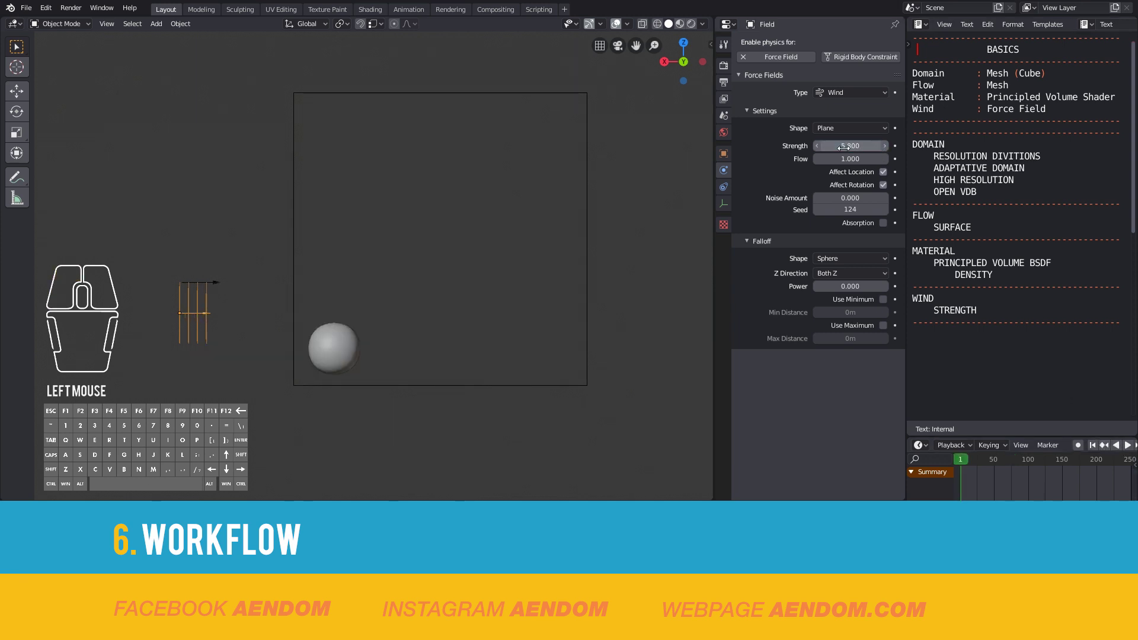
{"action": "left_click", "coordinate": [846, 147]}
{"action": "type", "text": "5"}
{"action": "key", "text": "Return"}
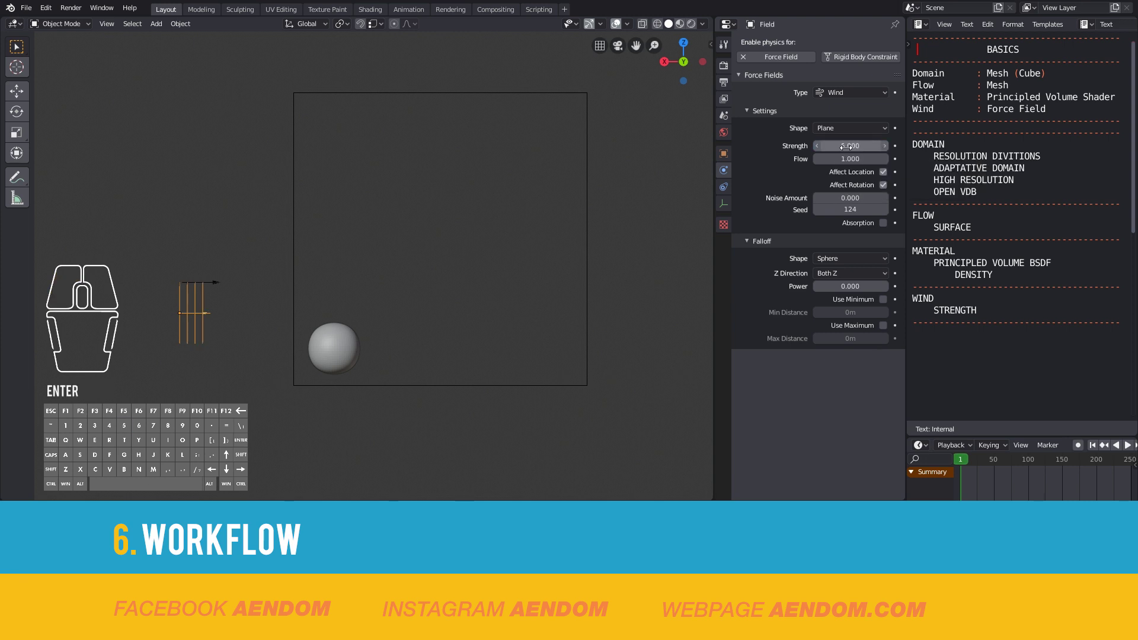
{"action": "left_click", "coordinate": [1128, 445]}
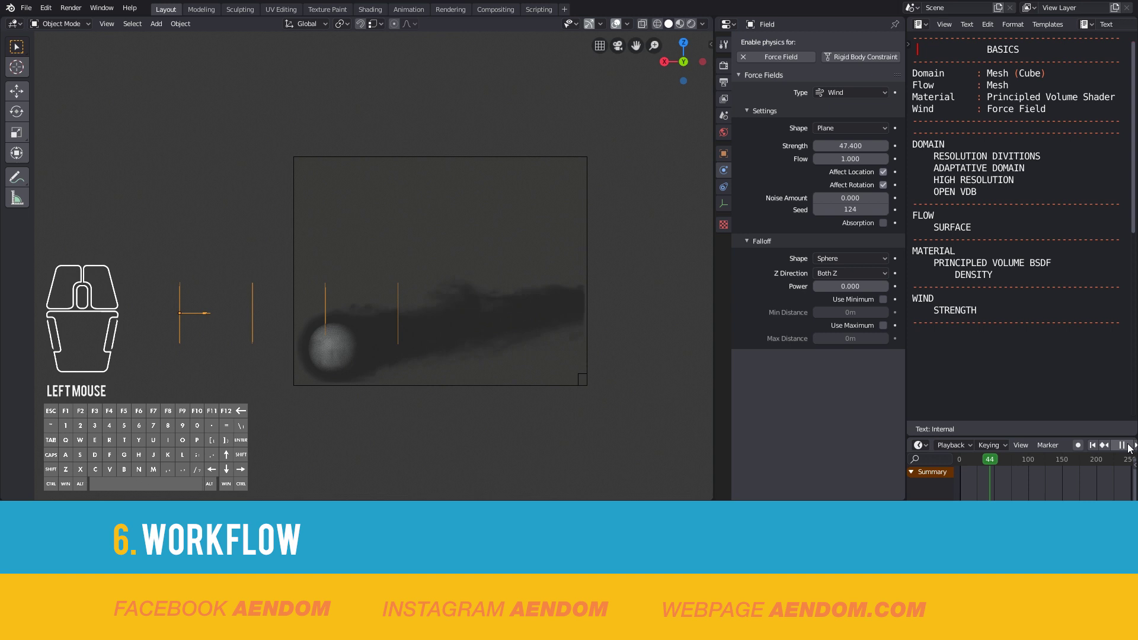
{"action": "left_click", "coordinate": [1129, 445]}
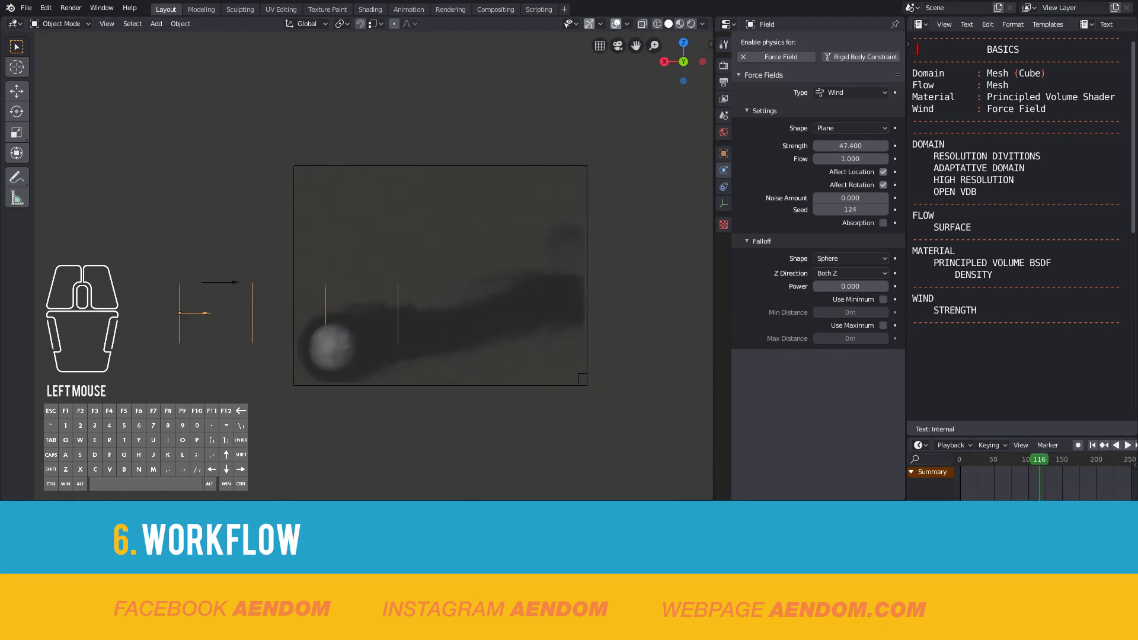
{"action": "right_click", "coordinate": [583, 169]}
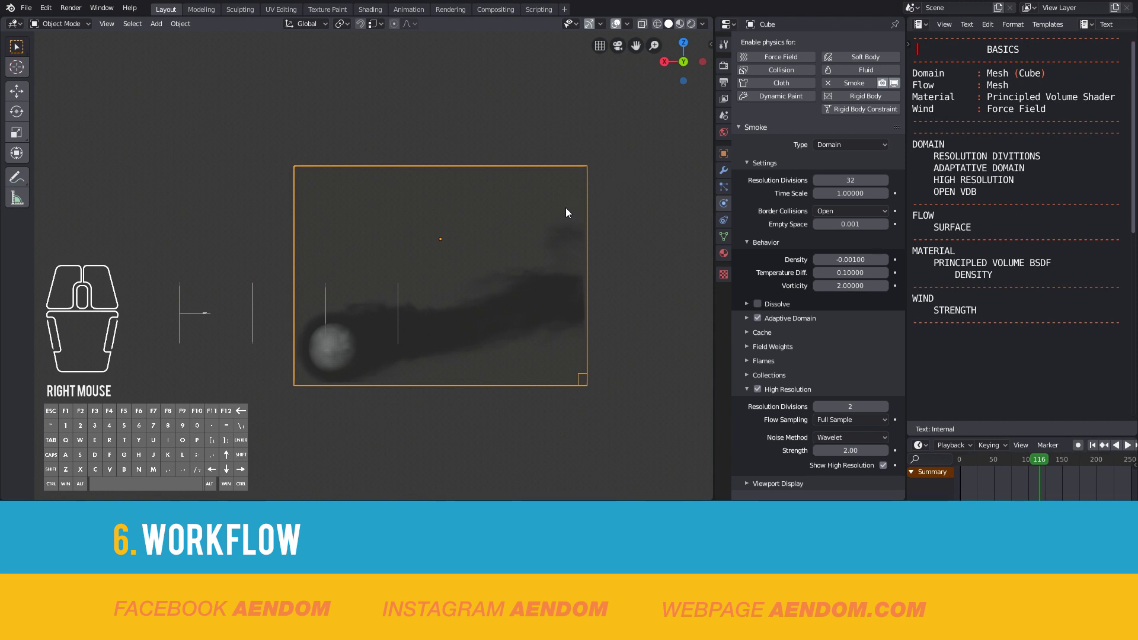
Set the smoke domain's cache End frame to 100, bake the simulation, and play it back
{"action": "left_click", "coordinate": [746, 333]}
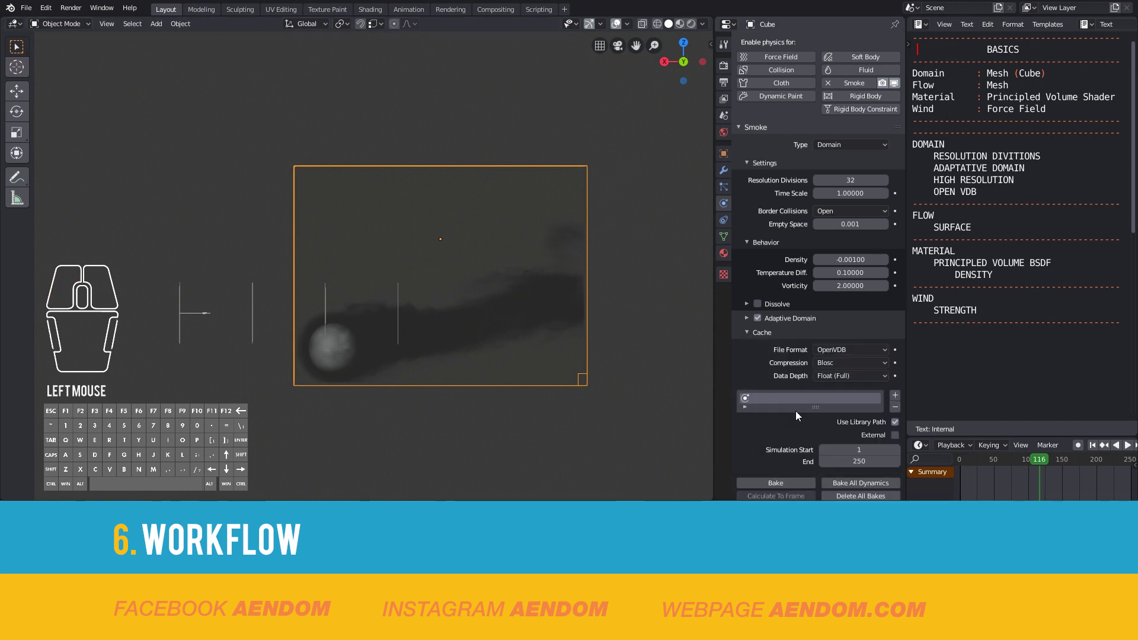
{"action": "scroll", "coordinate": [795, 410], "scroll_direction": "down", "scroll_amount": 3}
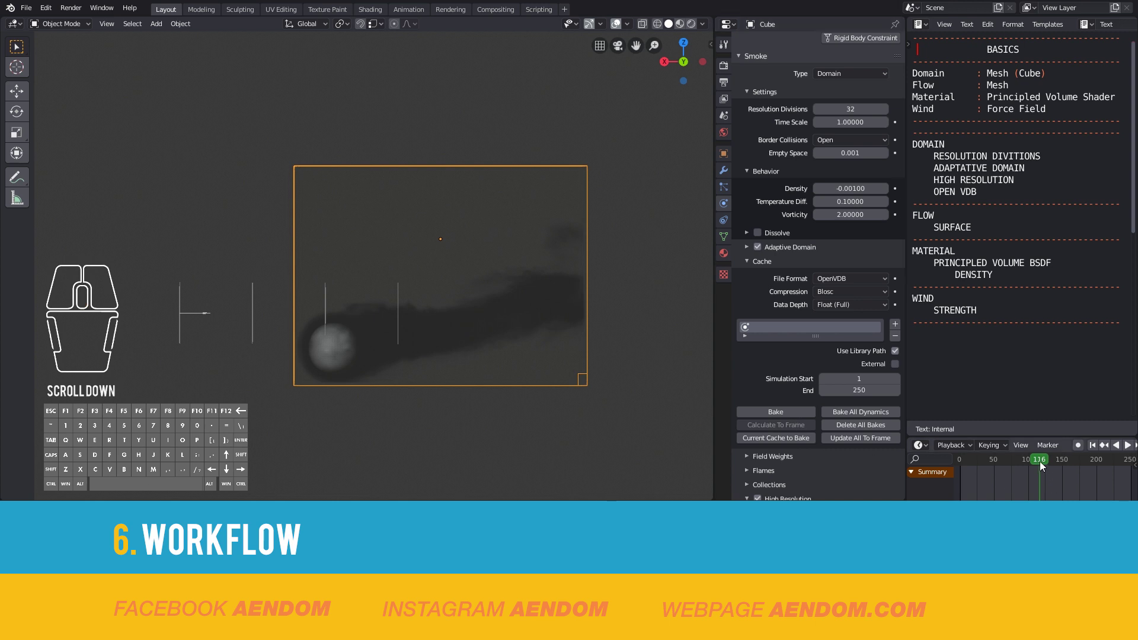
{"action": "left_click", "coordinate": [861, 389]}
{"action": "type", "text": "1"}
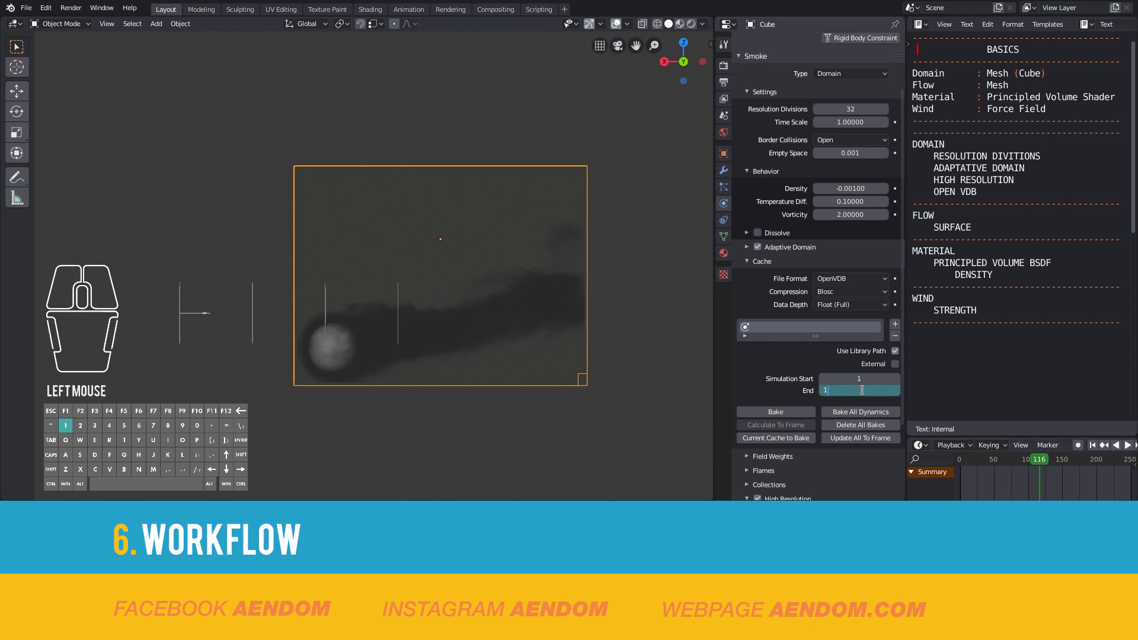
{"action": "type", "text": "00"}
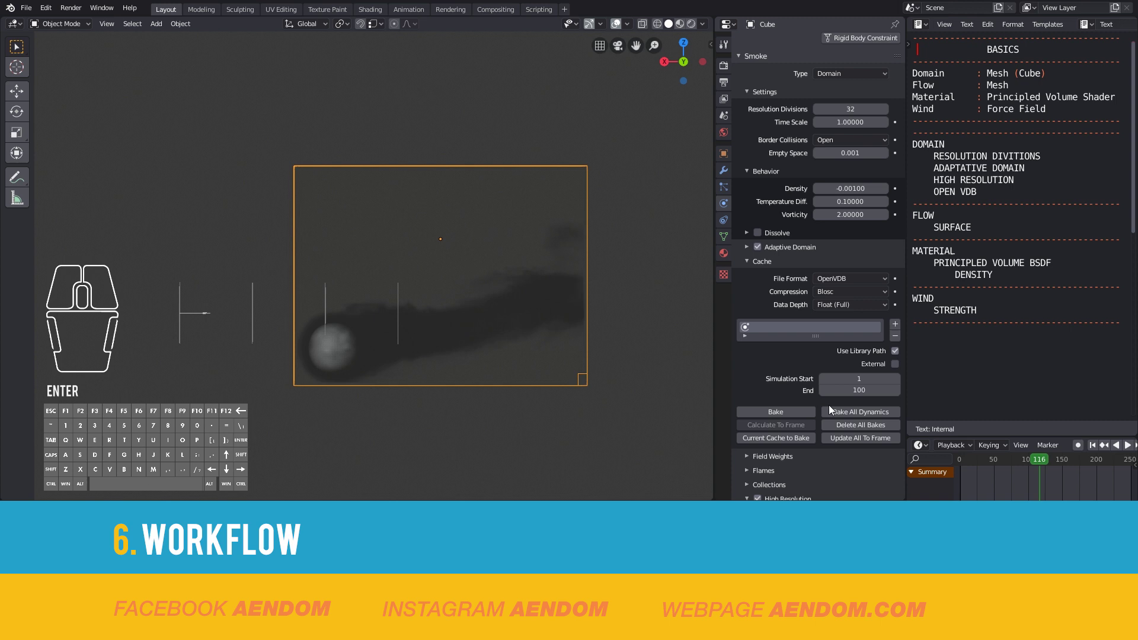
{"action": "left_click", "coordinate": [777, 410]}
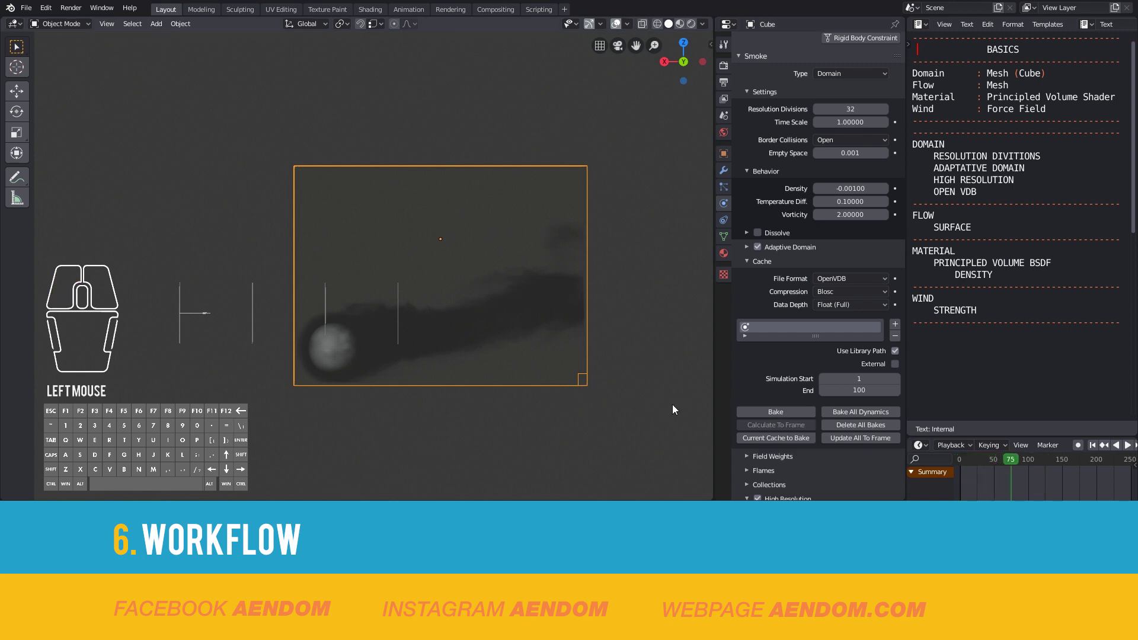
{"action": "left_click", "coordinate": [1127, 445]}
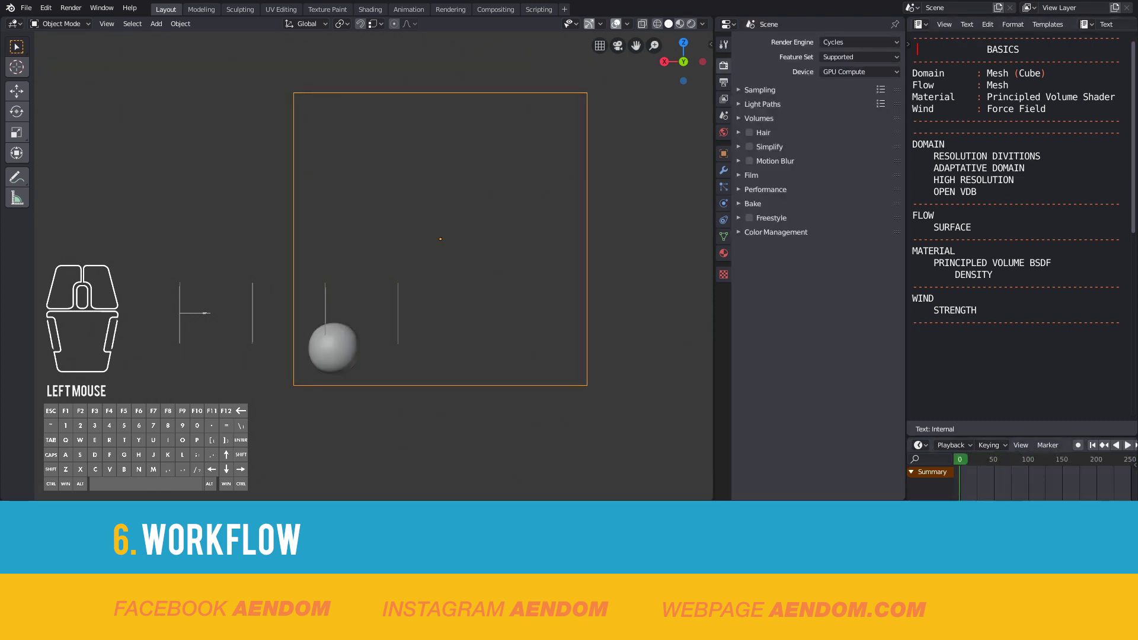
Add an area light and move it beside the smoke domain
{"action": "left_click_drag", "start_coordinate": [961, 459], "coordinate": [992, 458]}
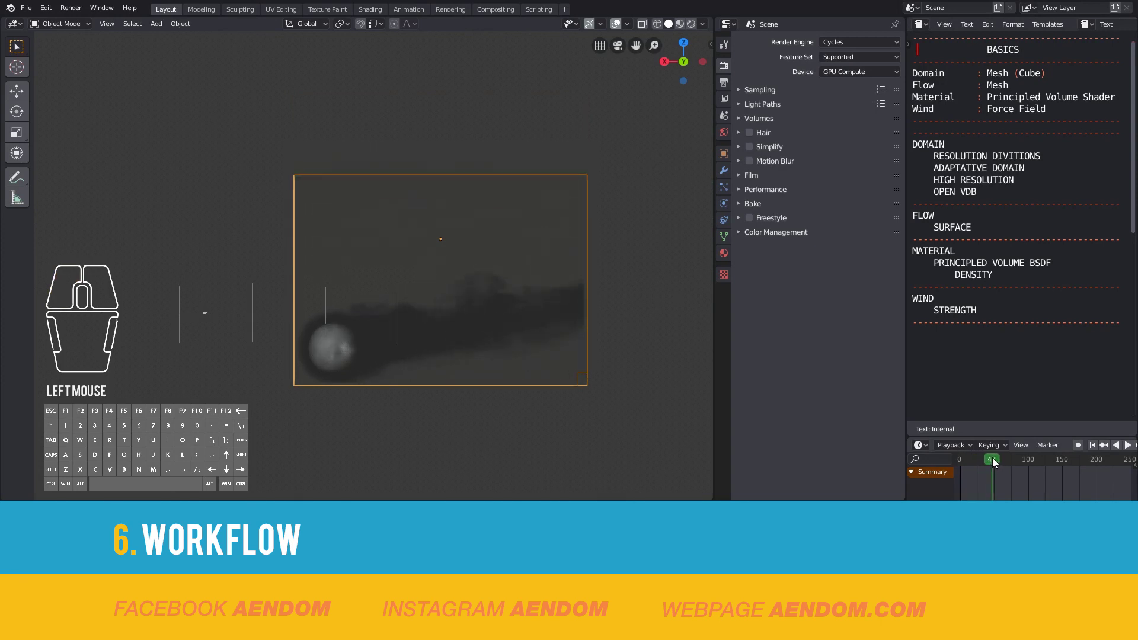
{"action": "scroll", "coordinate": [453, 358], "scroll_direction": "down", "scroll_amount": 2}
{"action": "middle_click_drag", "start_coordinate": [383, 327], "coordinate": [305, 315]}
{"action": "key", "text": "shift+a"}
{"action": "mouse_move", "coordinate": [299, 304]}
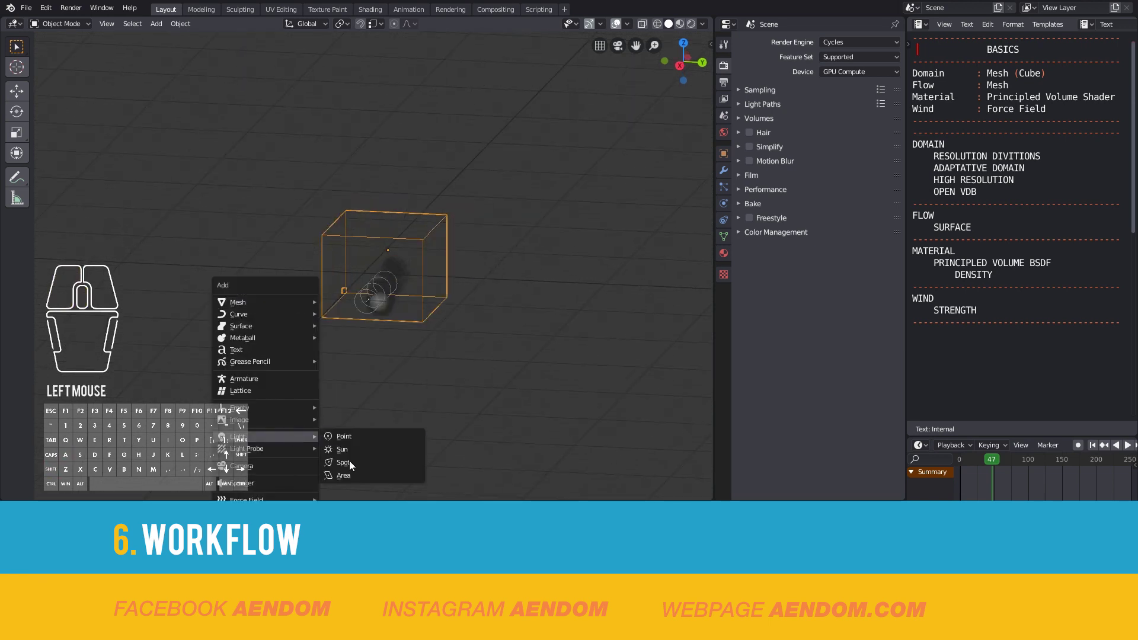
{"action": "left_click", "coordinate": [349, 461]}
{"action": "key", "text": "g"}
{"action": "left_click", "coordinate": [582, 320]}
Give the area light 1500W power and a 2.78m size
{"action": "left_click", "coordinate": [858, 119]}
{"action": "type", "text": "1500"}
{"action": "key", "text": "Return"}
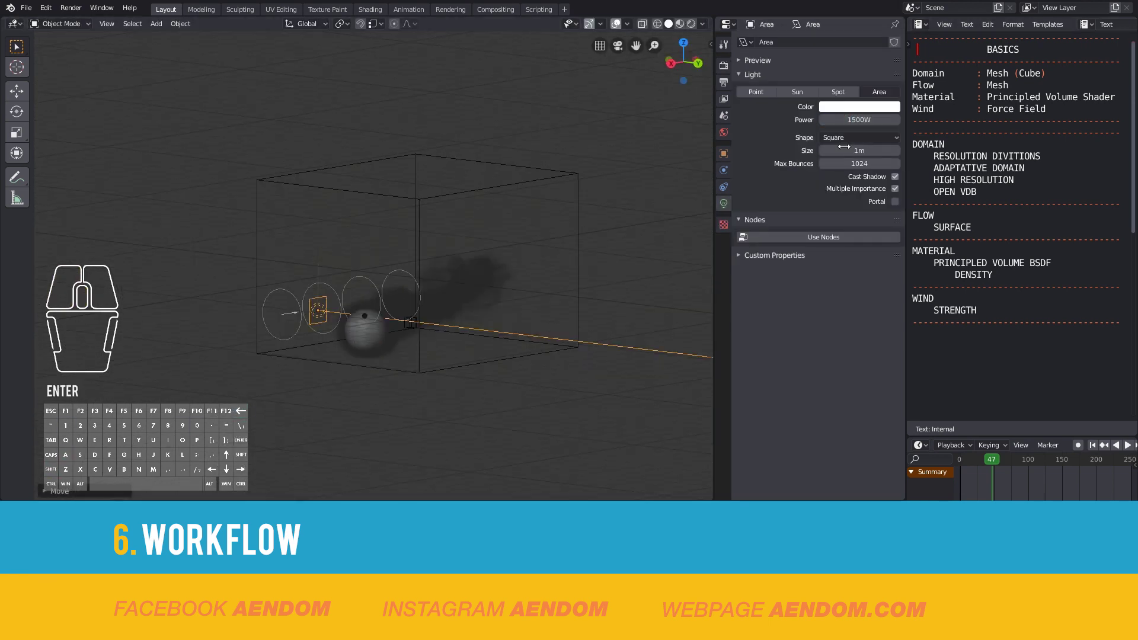
{"action": "middle_click_drag", "start_coordinate": [367, 331], "coordinate": [412, 353]}
{"action": "left_click", "coordinate": [859, 106]}
{"action": "left_click", "coordinate": [865, 166]}
{"action": "scroll", "coordinate": [480, 372], "scroll_direction": "up", "scroll_amount": 3}
Select the other area light and preview the smoke in Rendered viewport shading
{"action": "left_click", "coordinate": [410, 288]}
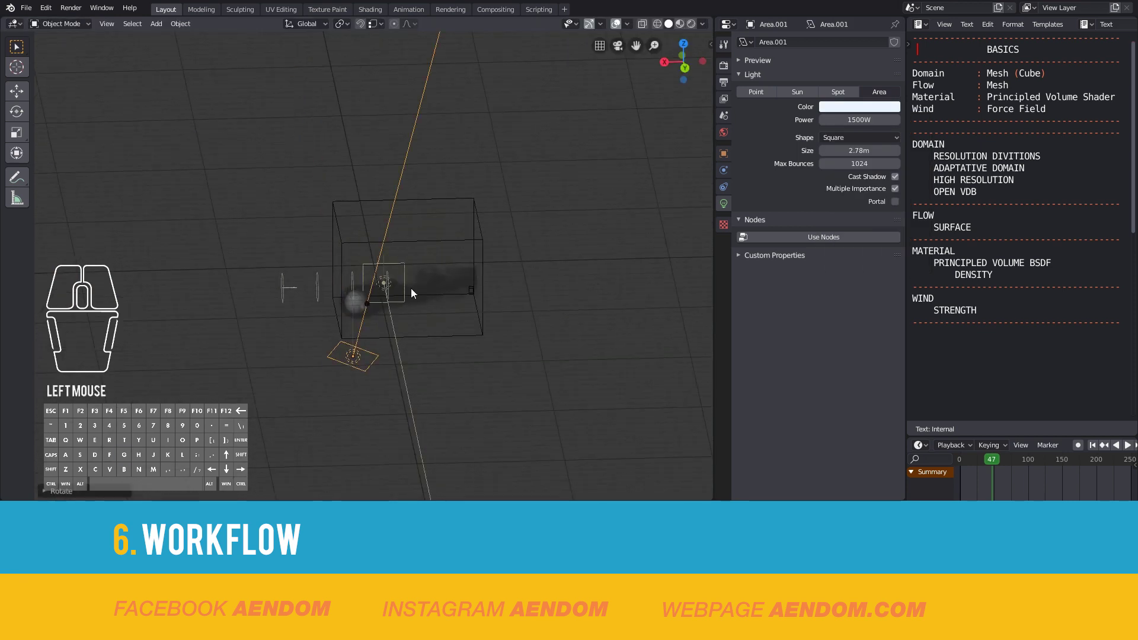
{"action": "middle_click_drag", "start_coordinate": [411, 288], "coordinate": [531, 211]}
{"action": "scroll", "coordinate": [531, 211], "scroll_direction": "up", "scroll_amount": 4}
{"action": "left_click", "coordinate": [690, 25]}
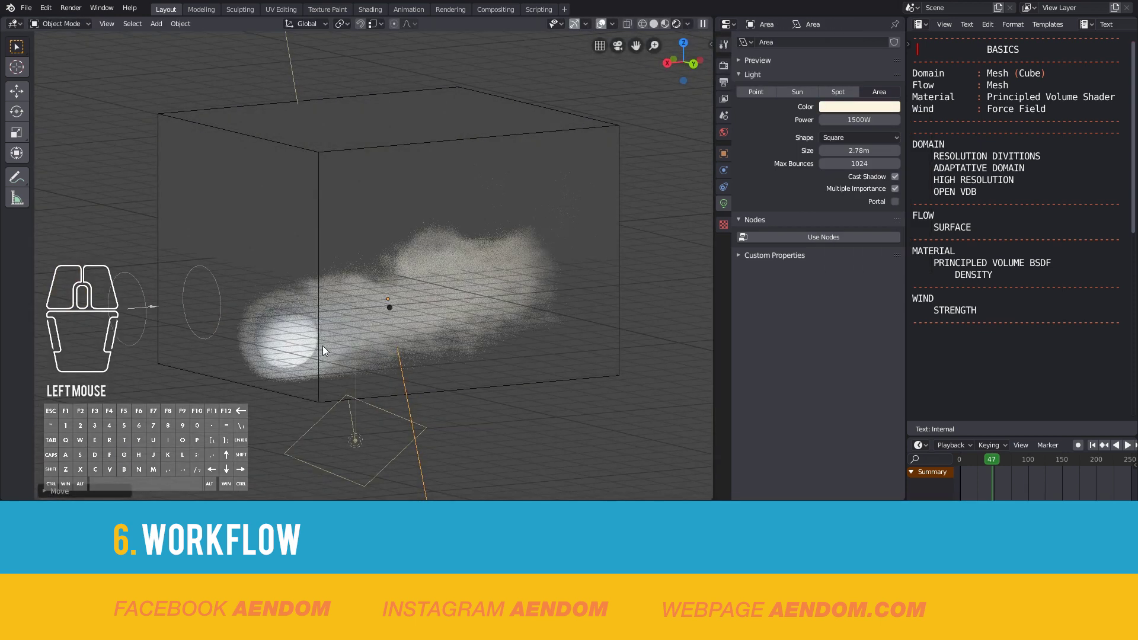
Select the smoke domain cube and set its volume density to 15
{"action": "left_click", "coordinate": [286, 346]}
{"action": "middle_click_drag", "start_coordinate": [286, 347], "coordinate": [521, 291]}
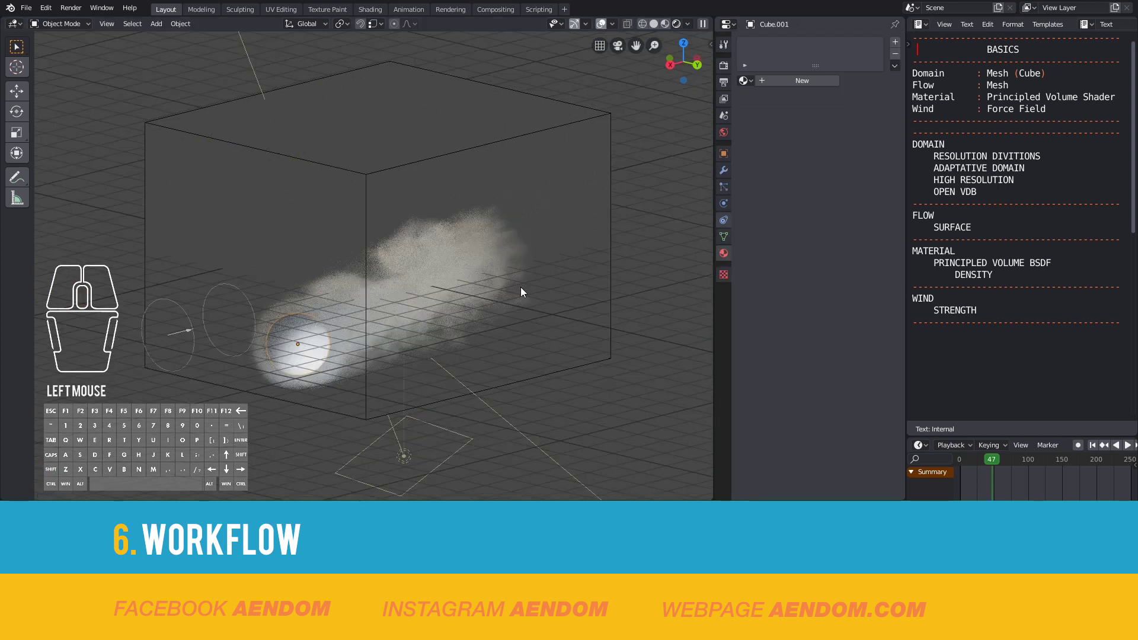
{"action": "right_click", "coordinate": [436, 173]}
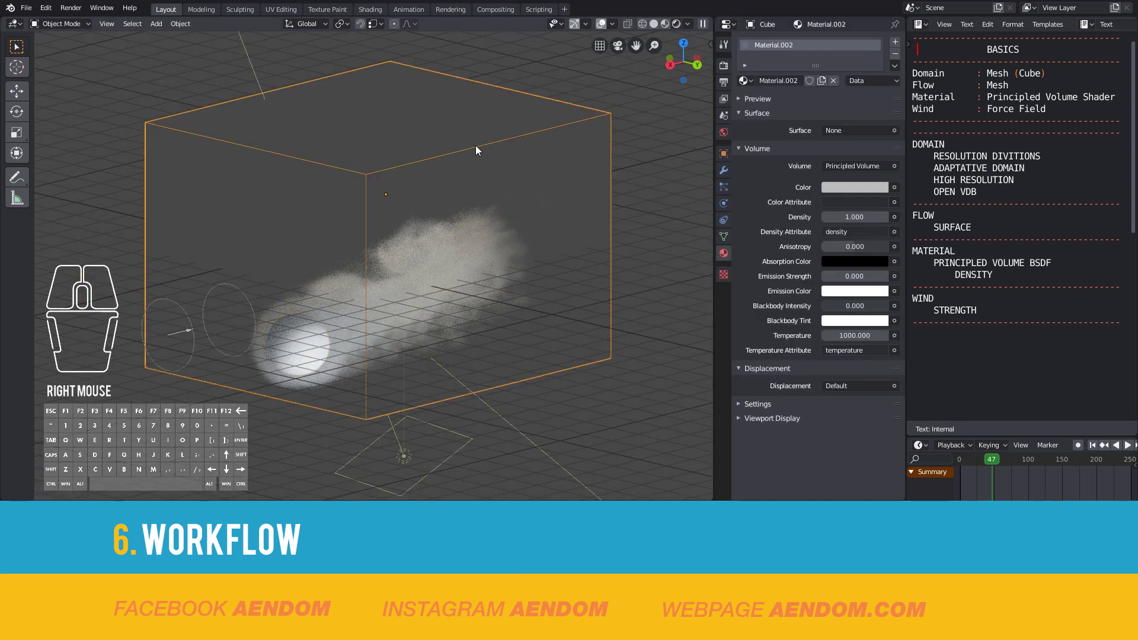
{"action": "left_click", "coordinate": [851, 218]}
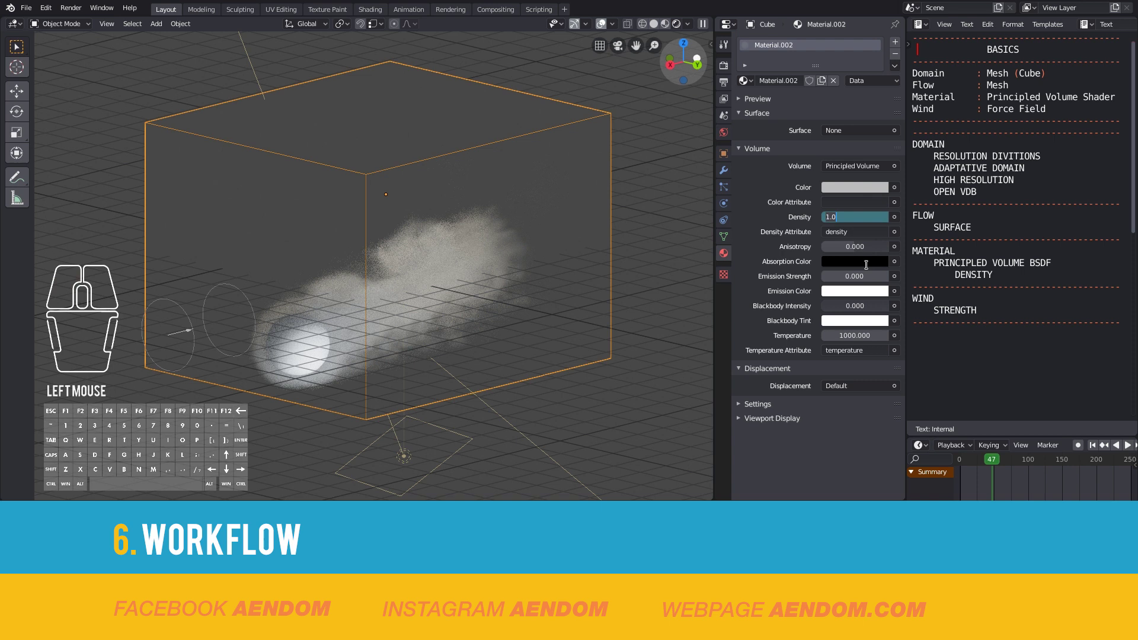
{"action": "type", "text": "5"}
{"action": "key", "text": "Return"}
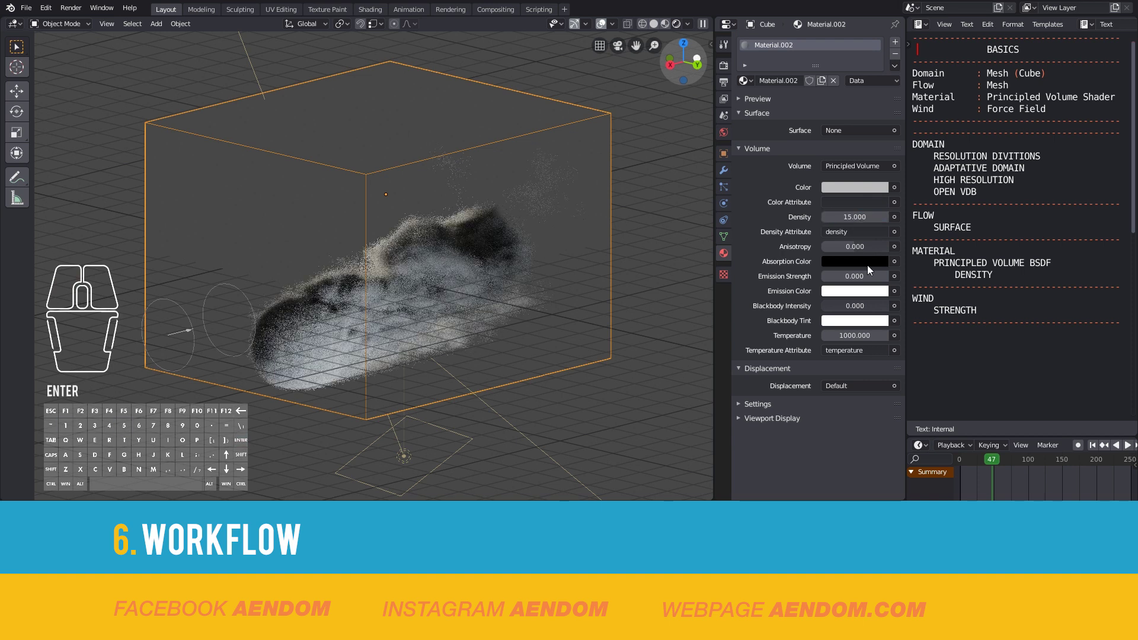
Try lighter volume densities of 1, 2 and 5
{"action": "left_click", "coordinate": [851, 217]}
{"action": "type", "text": "1"}
{"action": "key", "text": "Return"}
{"action": "left_click", "coordinate": [851, 216]}
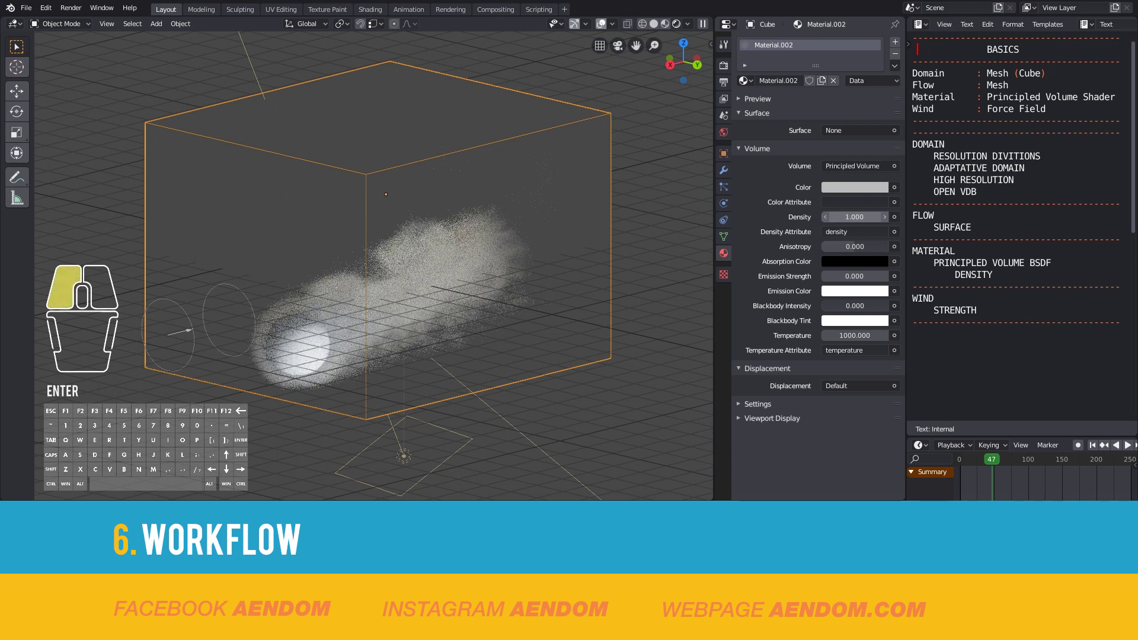
{"action": "type", "text": "2"}
{"action": "key", "text": "Return"}
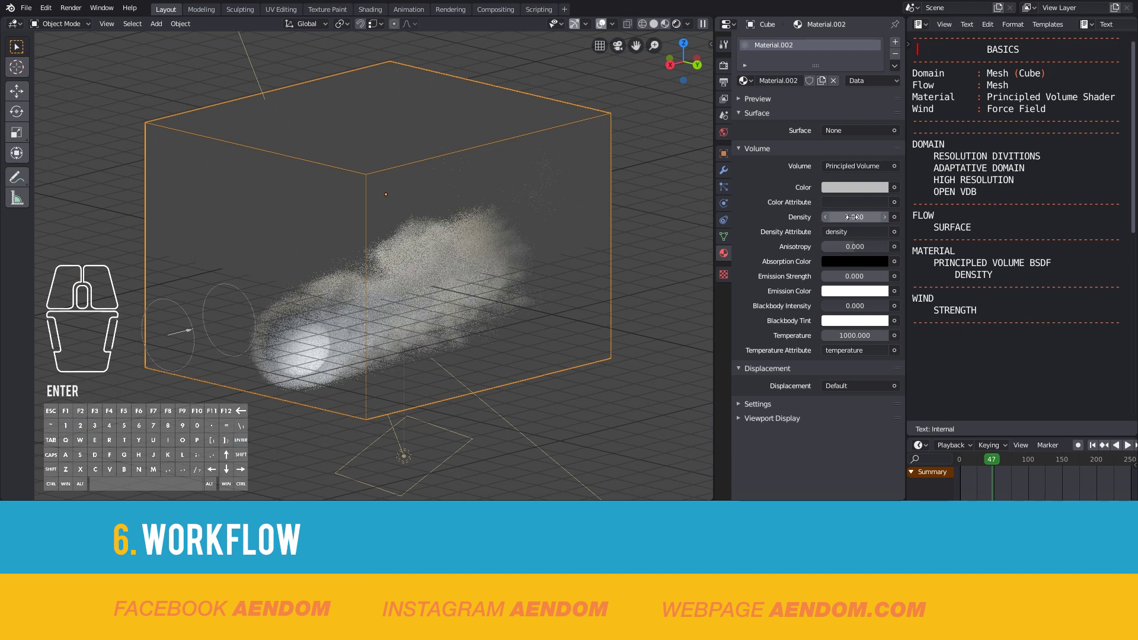
{"action": "left_click", "coordinate": [851, 217]}
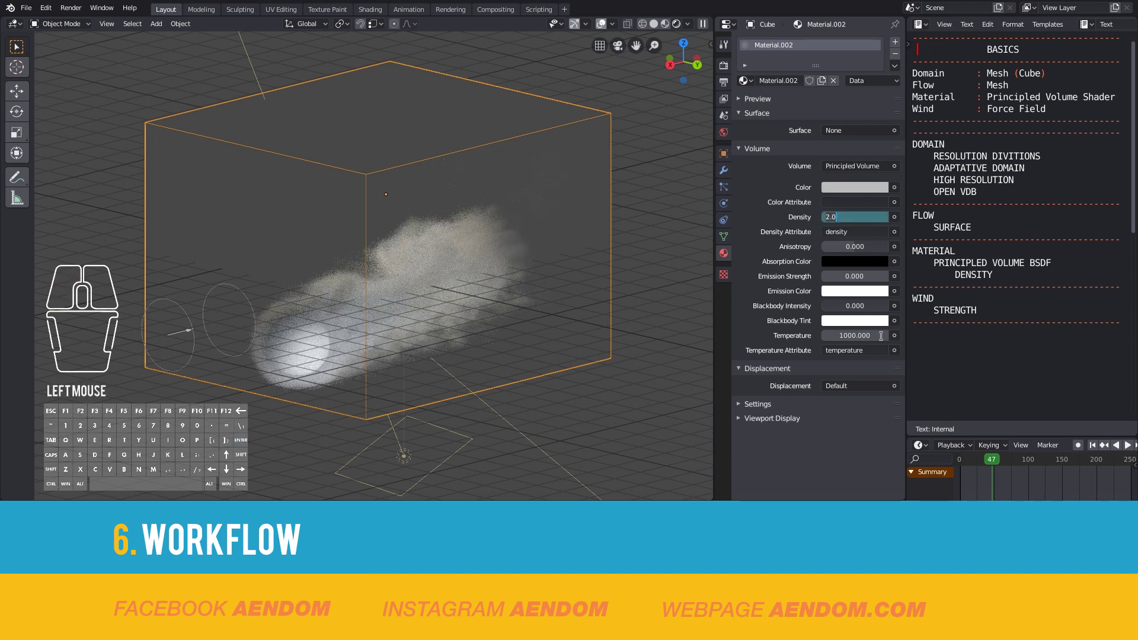
{"action": "type", "text": "5"}
{"action": "key", "text": "Return"}
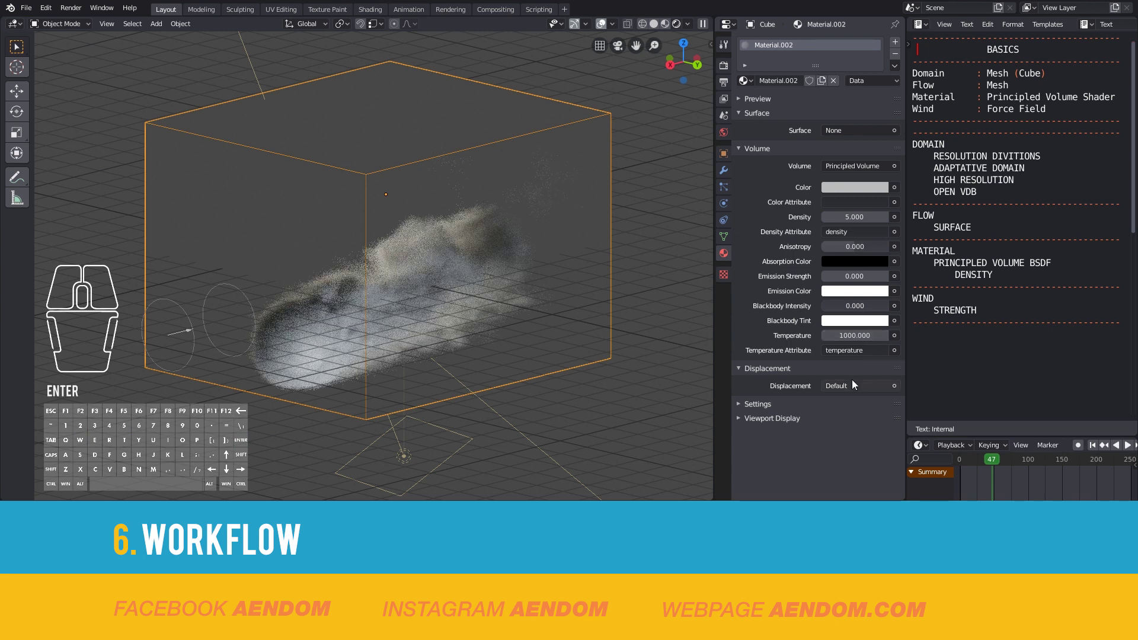
Try a heavy density of 50, then set the area light's power to 40
{"action": "left_click", "coordinate": [853, 217]}
{"action": "type", "text": "50"}
{"action": "key", "text": "Return"}
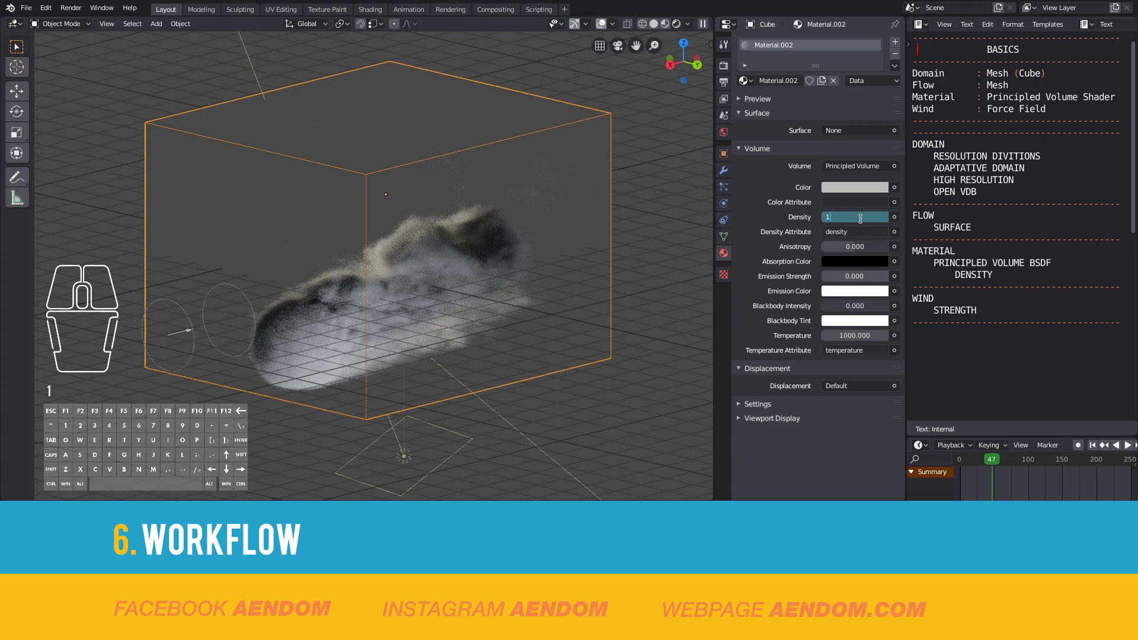
{"action": "scroll", "coordinate": [432, 322], "scroll_direction": "down", "scroll_amount": 3}
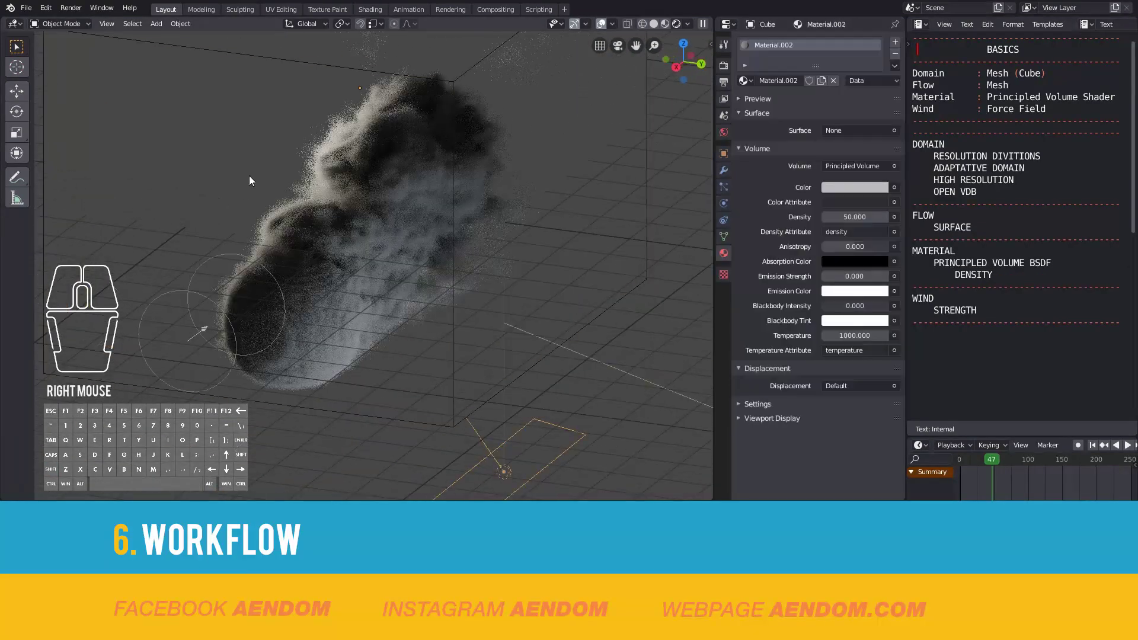
{"action": "double_click", "coordinate": [862, 120]}
{"action": "type", "text": "40"}
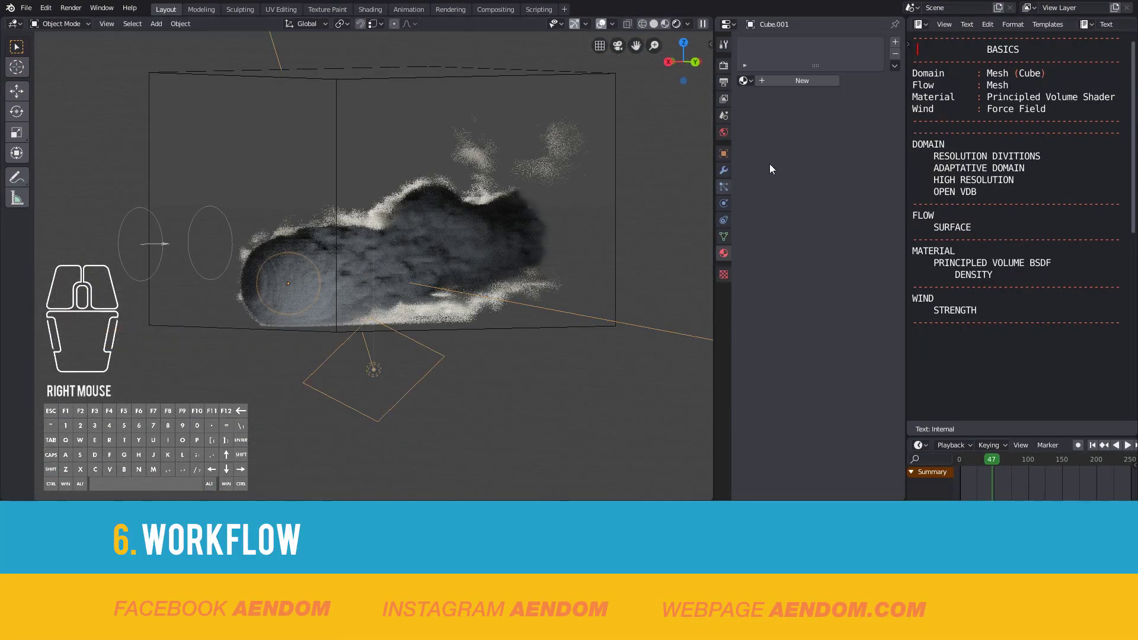
{"action": "middle_click_drag", "start_coordinate": [533, 248], "coordinate": [670, 269]}
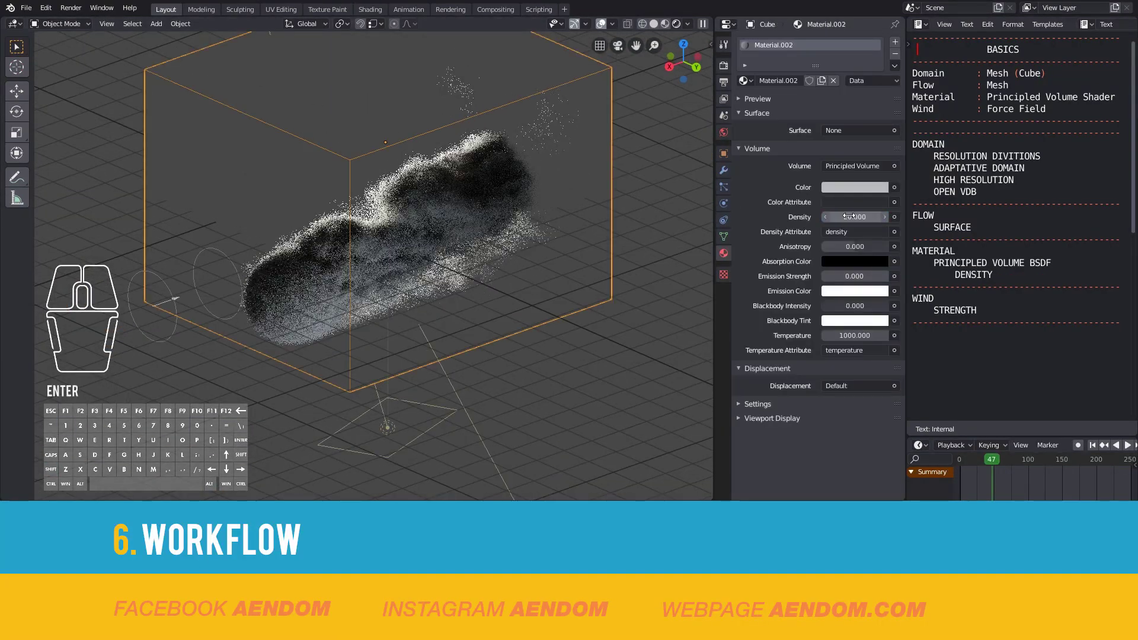
{"action": "middle_click_drag", "start_coordinate": [379, 285], "coordinate": [416, 308]}
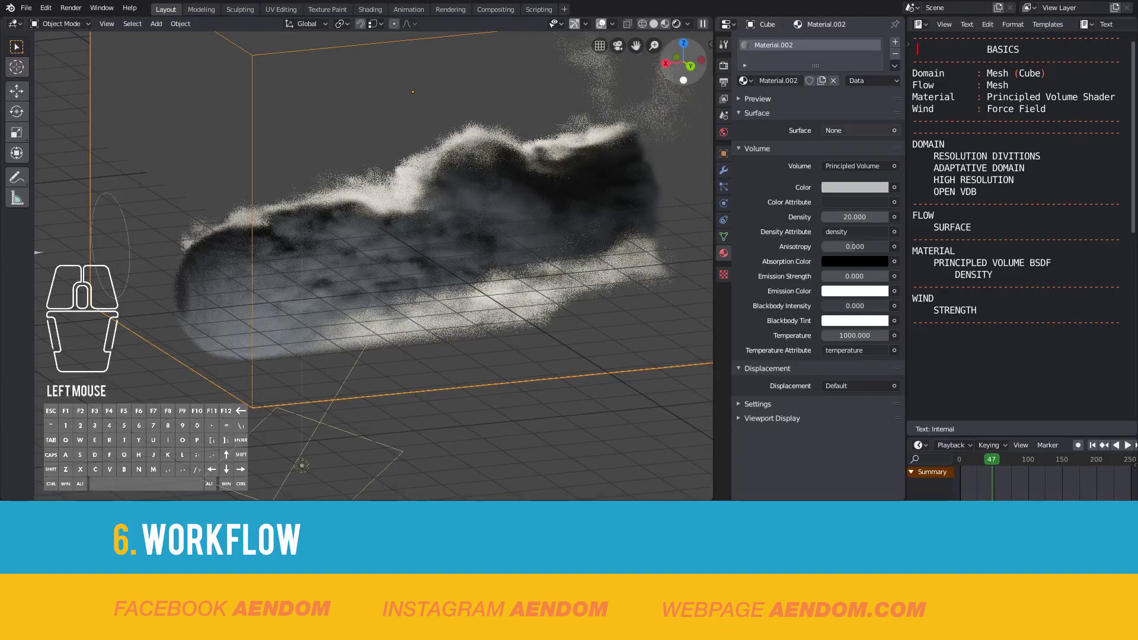
{"action": "left_click", "coordinate": [723, 66]}
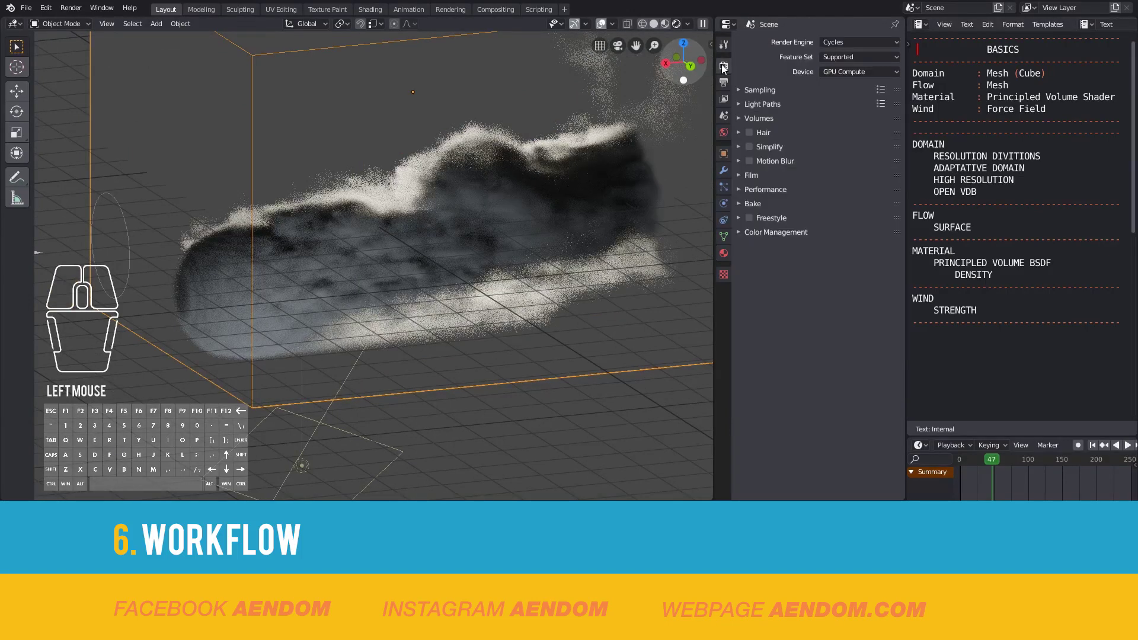
{"action": "left_click", "coordinate": [741, 105]}
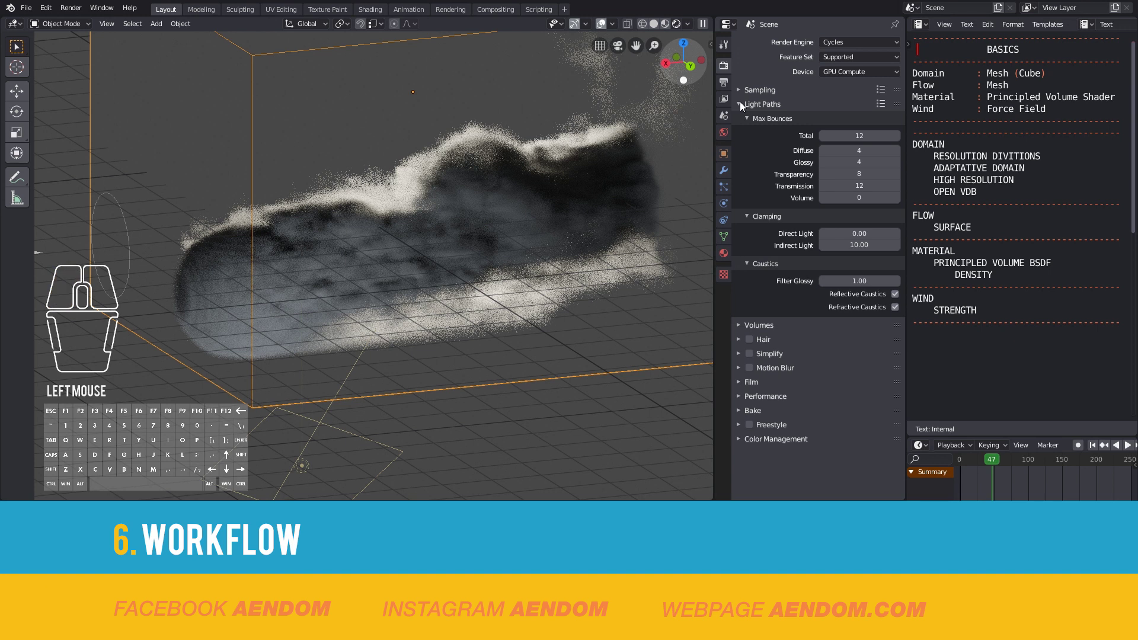
{"action": "left_click", "coordinate": [850, 197]}
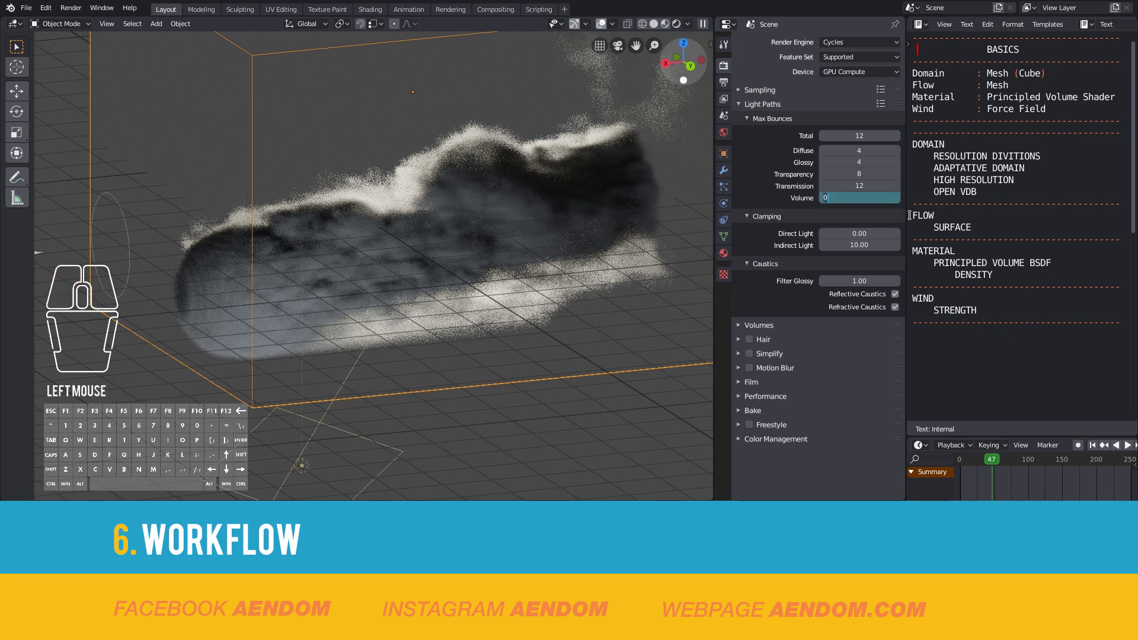
{"action": "key", "text": "Return"}
{"action": "left_click", "coordinate": [723, 253]}
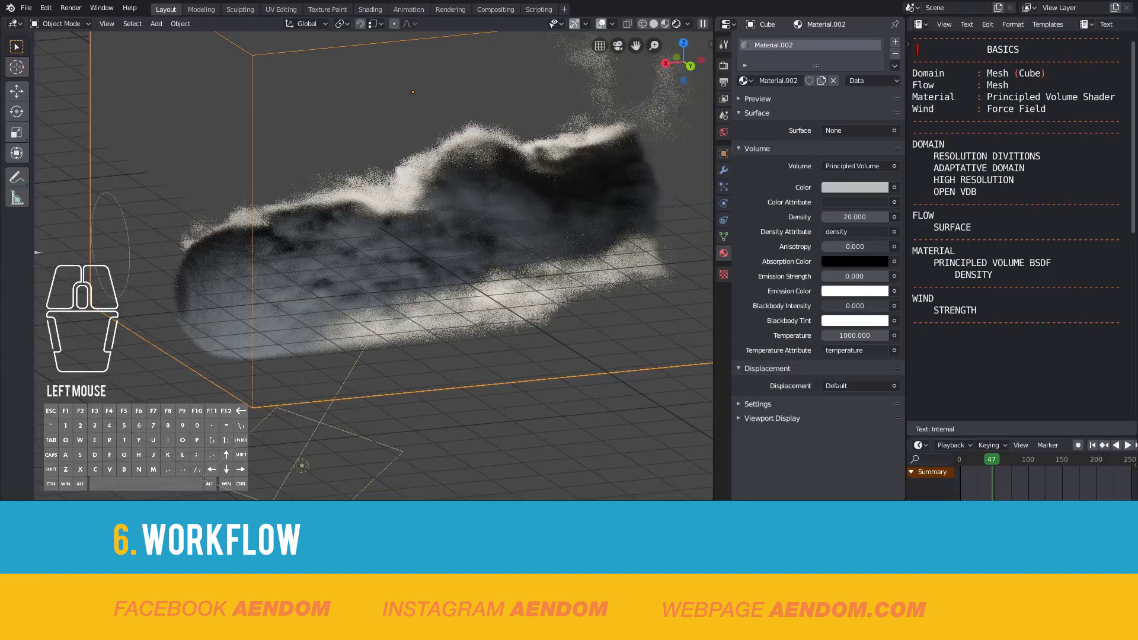
{"action": "left_click", "coordinate": [723, 65]}
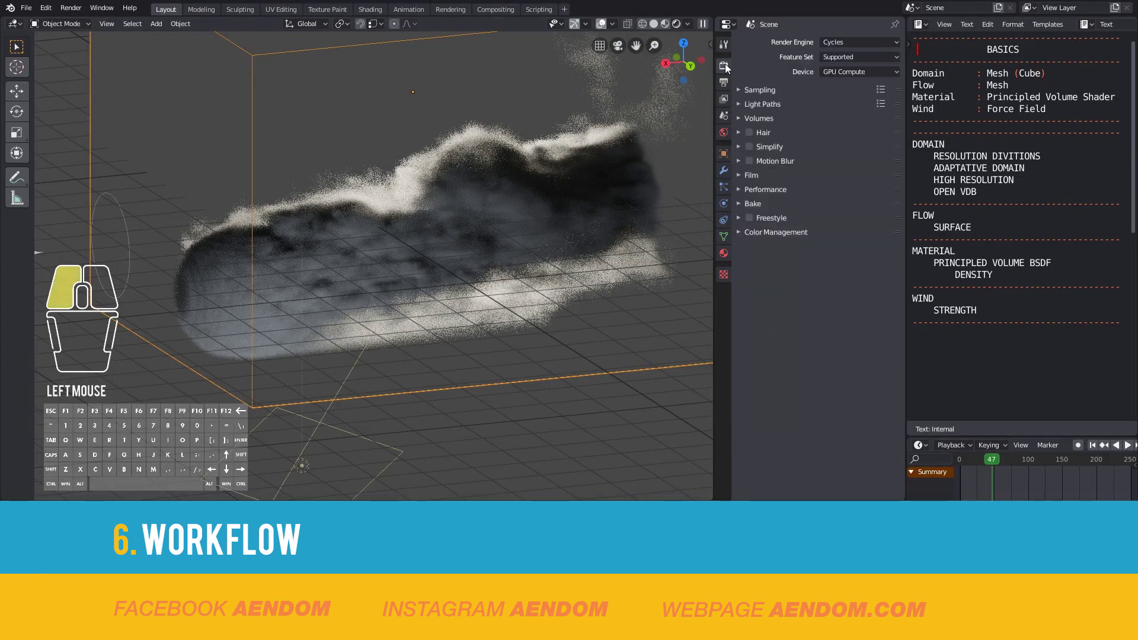
Switch the render engine to Eevee
{"action": "left_click", "coordinate": [837, 43]}
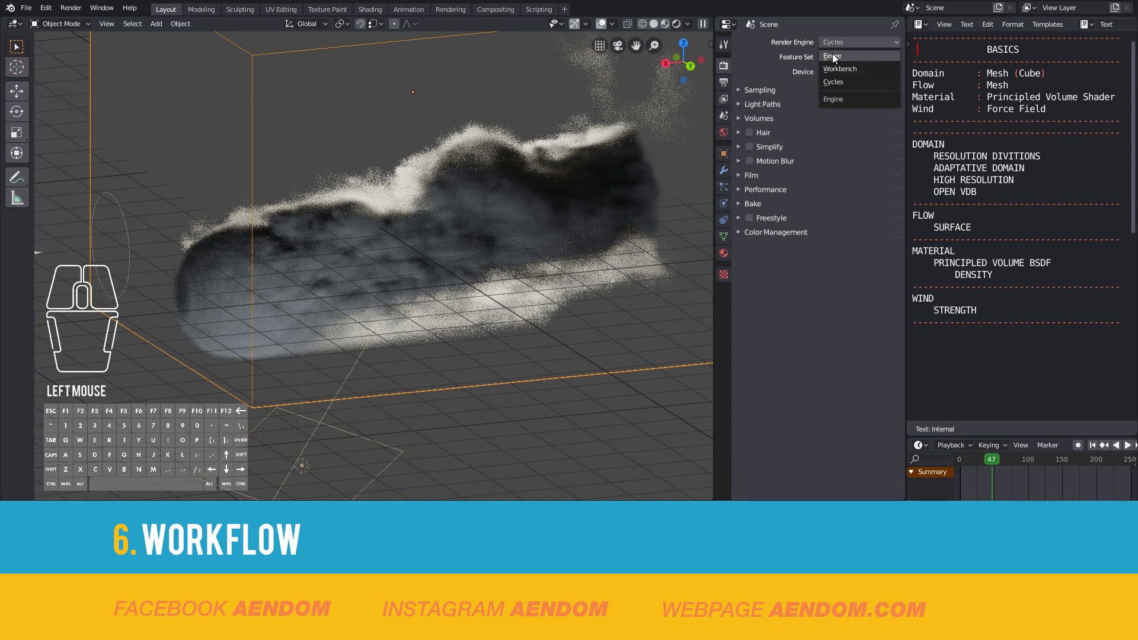
{"action": "left_click", "coordinate": [832, 55]}
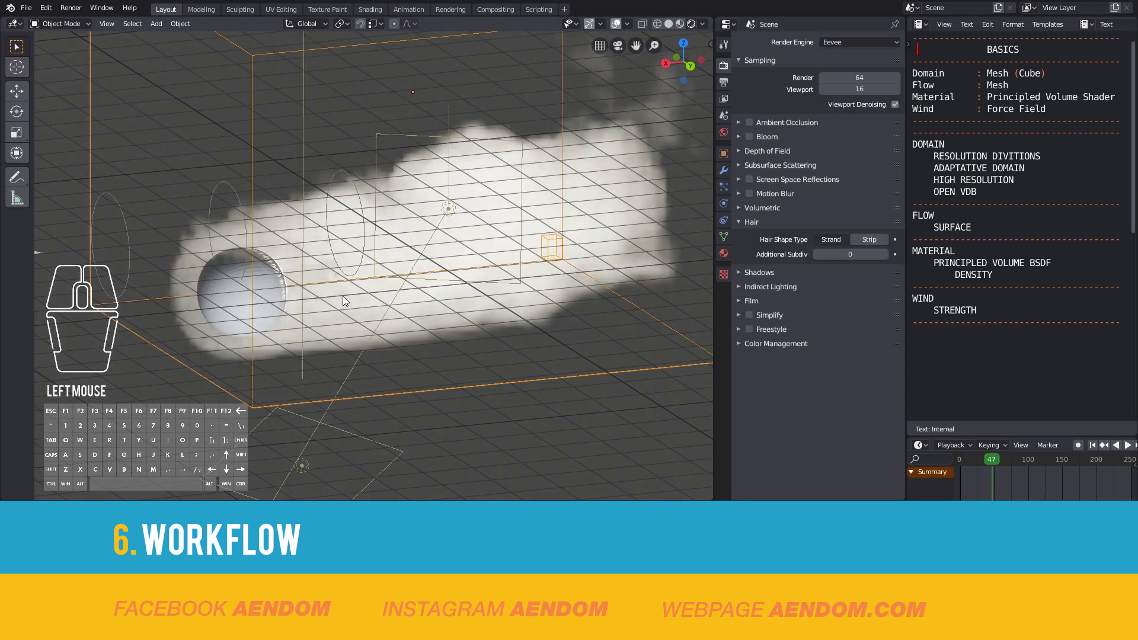
{"action": "middle_click_drag", "start_coordinate": [346, 301], "coordinate": [350, 279]}
{"action": "scroll", "coordinate": [355, 285], "scroll_direction": "up", "scroll_amount": 5}
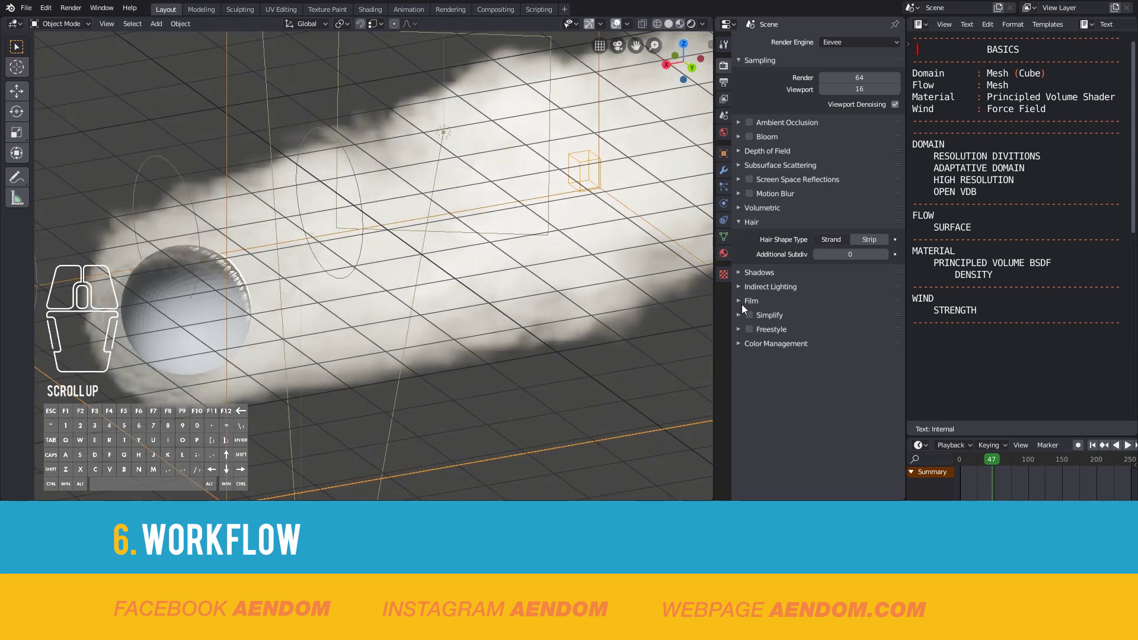
Set the Volumetric tile size to 2px and volumetric samples to 256
{"action": "left_click", "coordinate": [738, 207]}
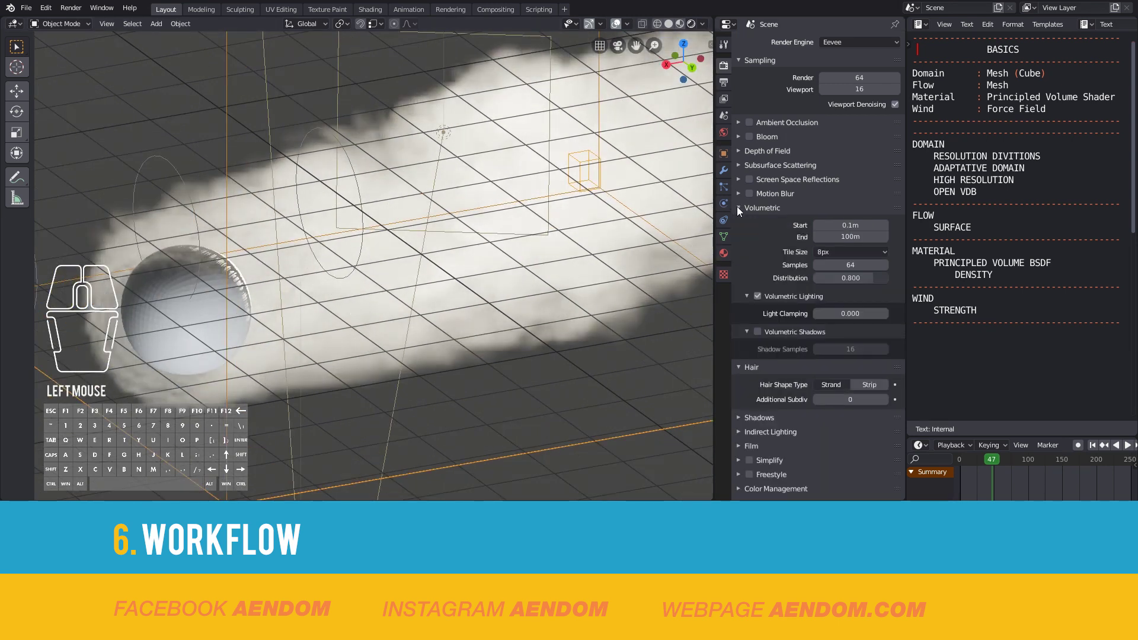
{"action": "left_click", "coordinate": [846, 252]}
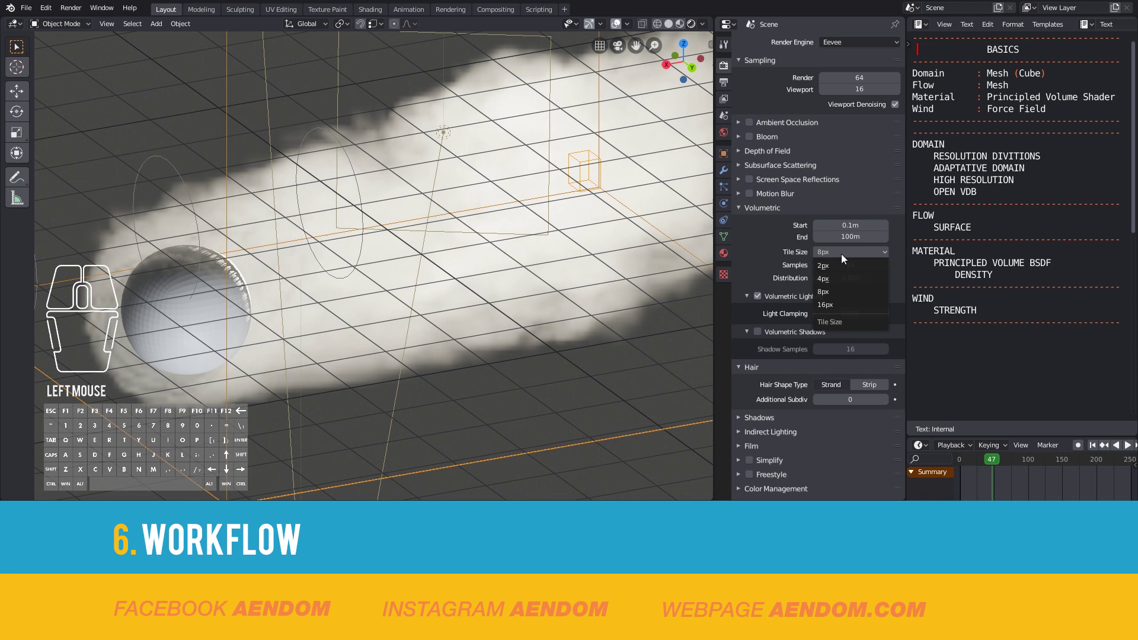
{"action": "left_click", "coordinate": [826, 265]}
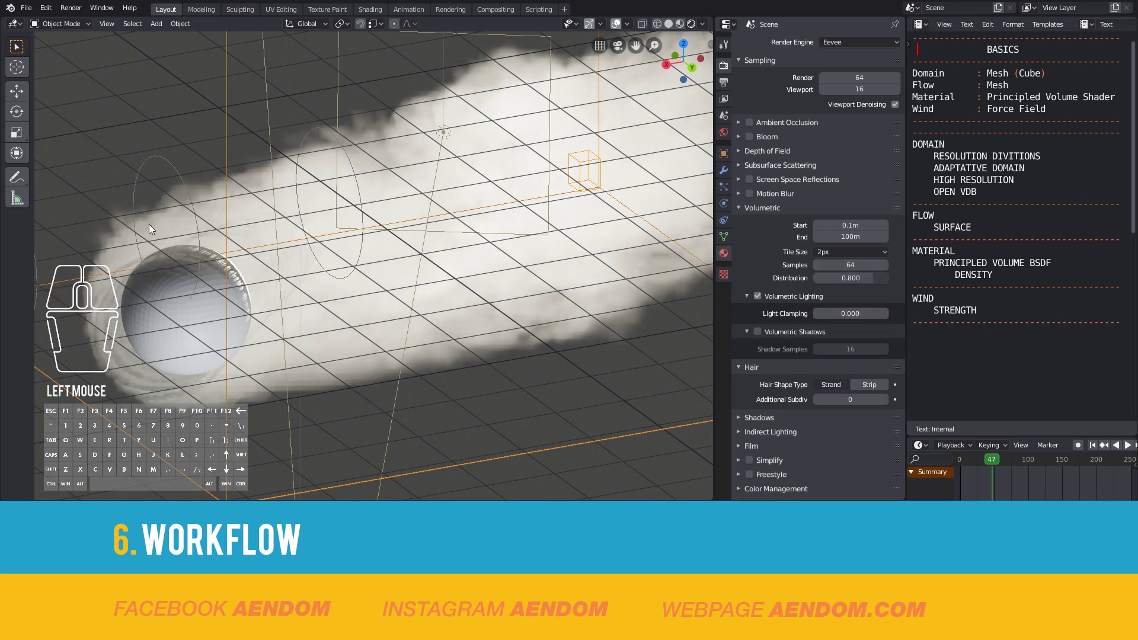
{"action": "double_click", "coordinate": [850, 265]}
{"action": "type", "text": "256"}
{"action": "key", "text": "Return"}
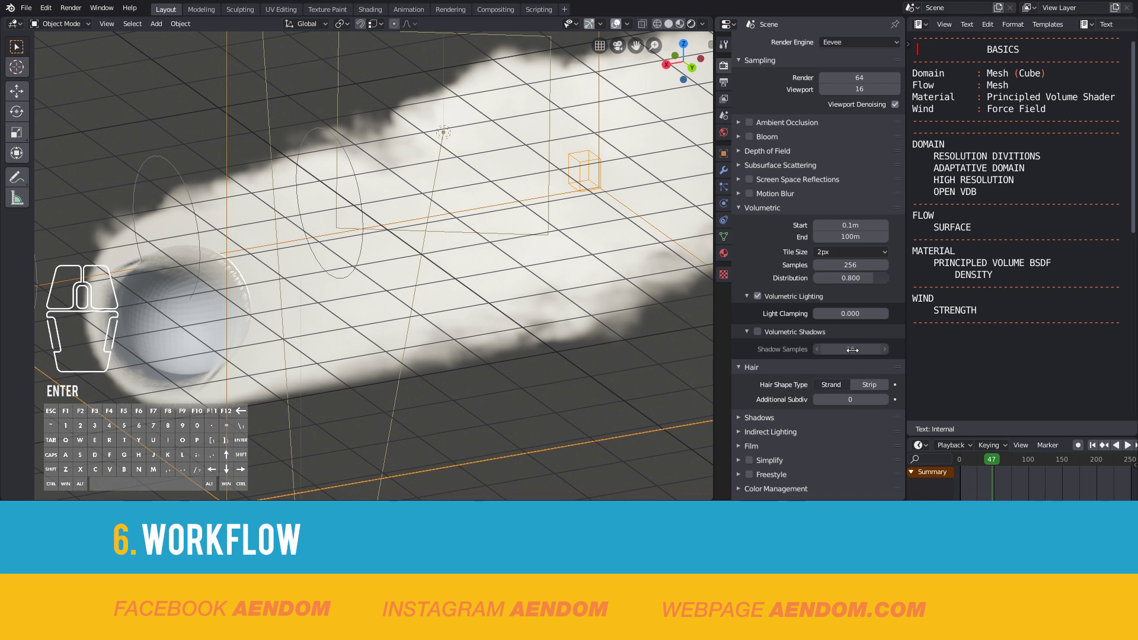
Enable Volumetric Shadows with 128 shadow samples
{"action": "left_click", "coordinate": [758, 332]}
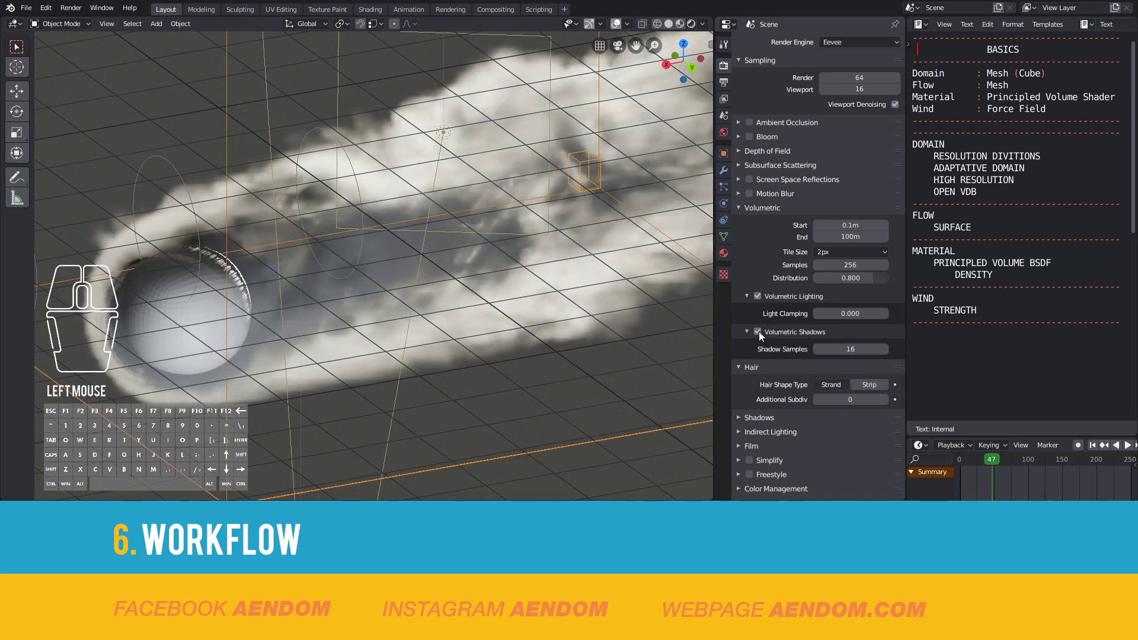
{"action": "left_click", "coordinate": [813, 348]}
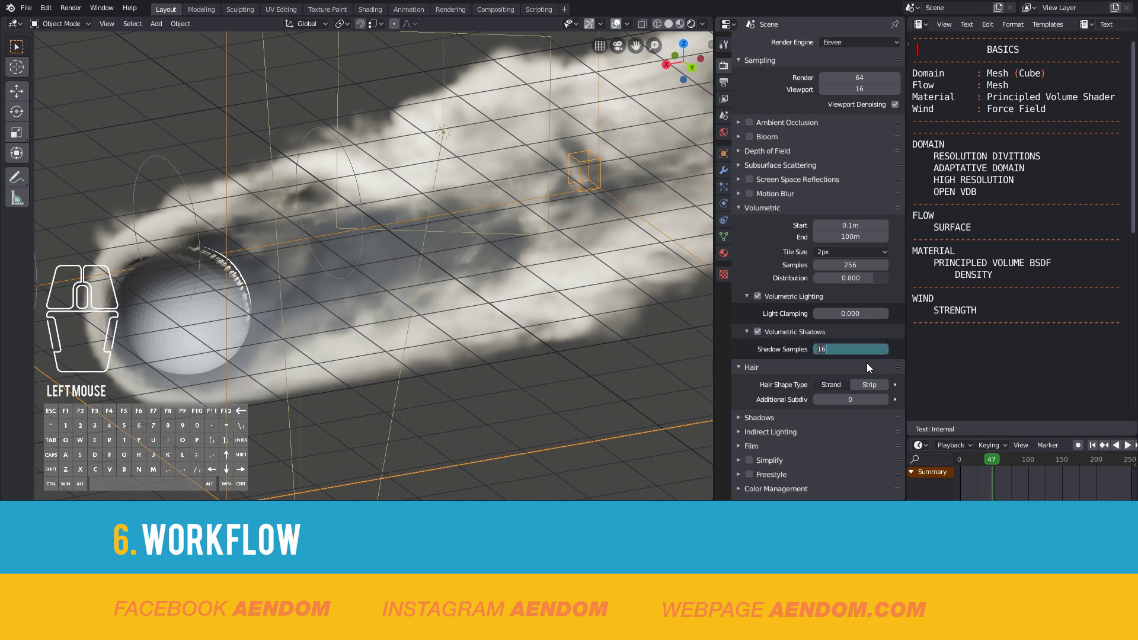
{"action": "type", "text": "128"}
{"action": "key", "text": "Return"}
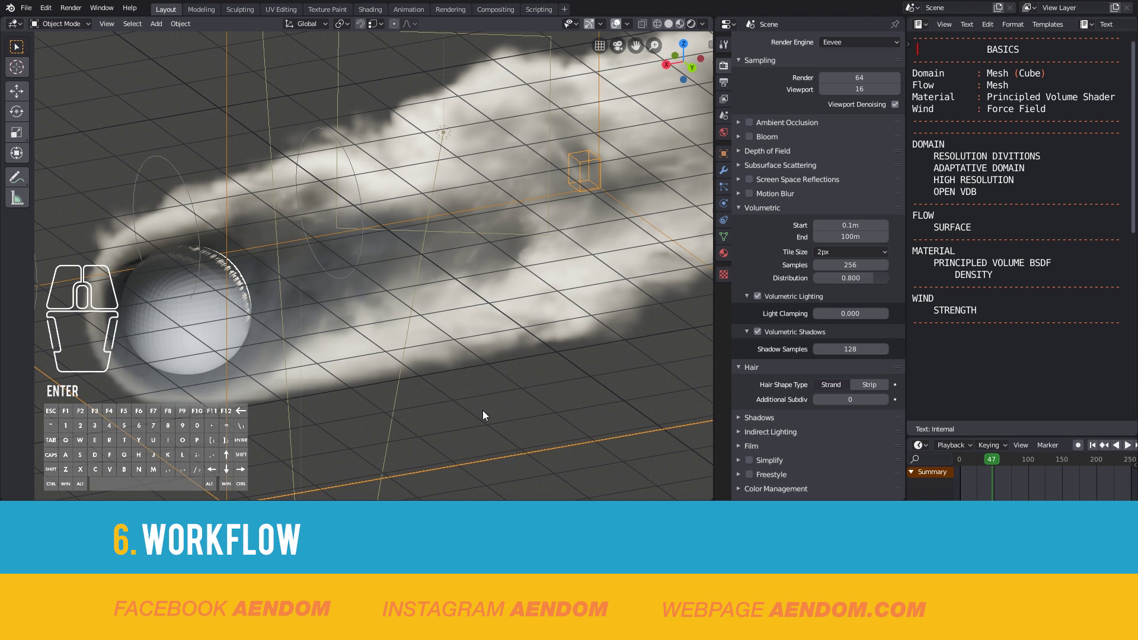
{"action": "middle_click", "coordinate": [514, 342]}
{"action": "middle_click_drag", "start_coordinate": [514, 338], "coordinate": [468, 311]}
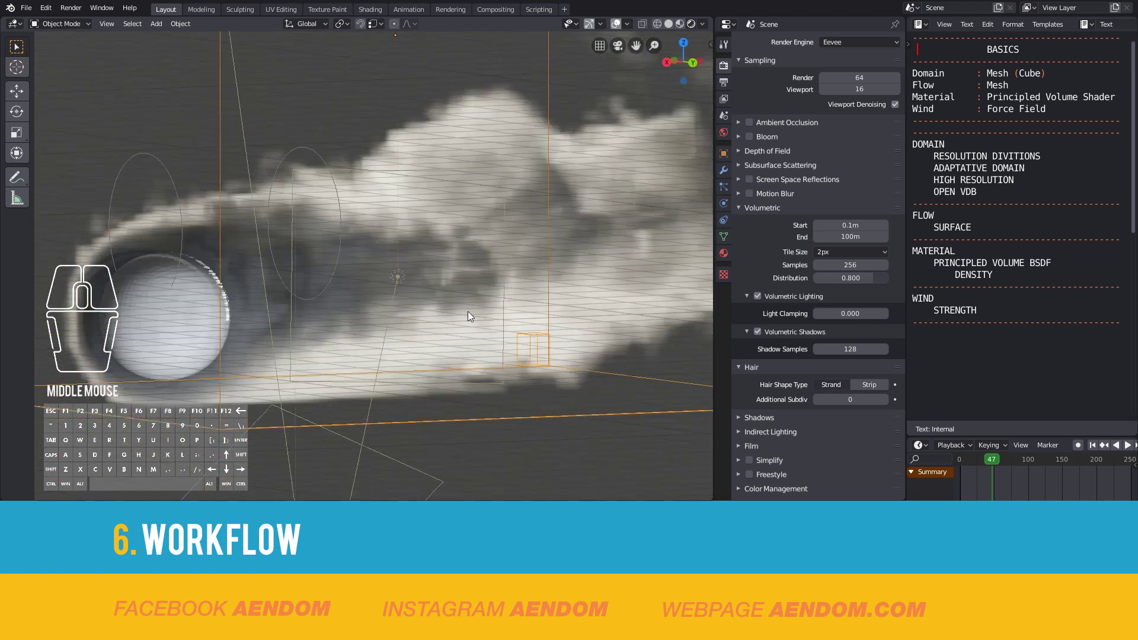